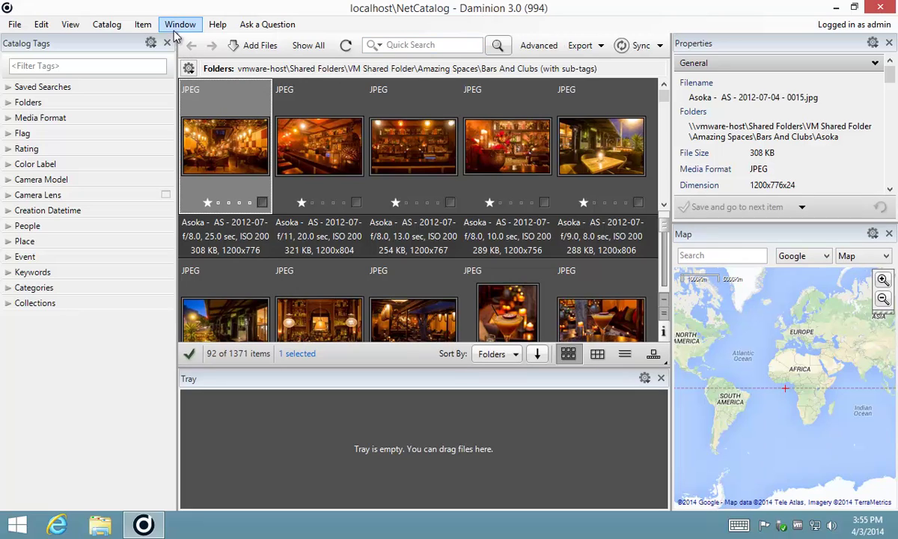
- Hide the Tray and Map panels through the Window menu
left_click(176, 24)
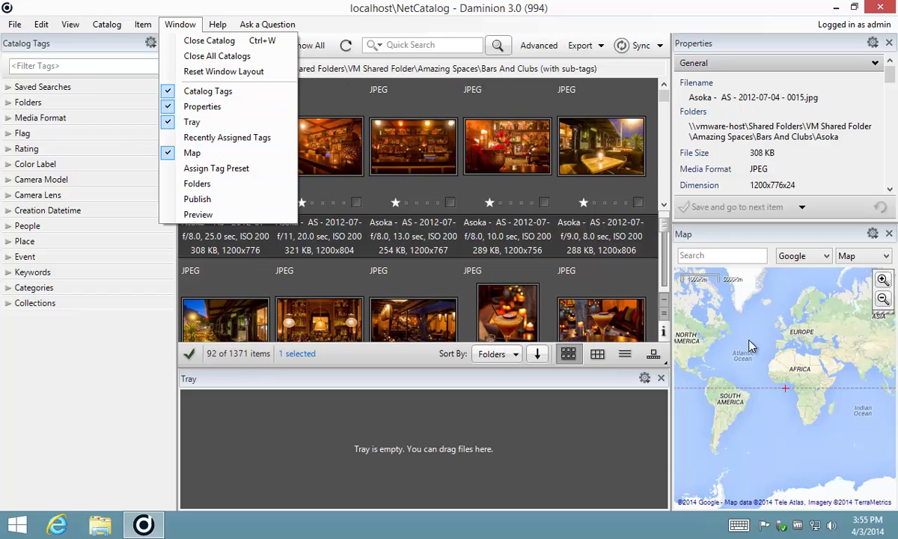
left_click(193, 123)
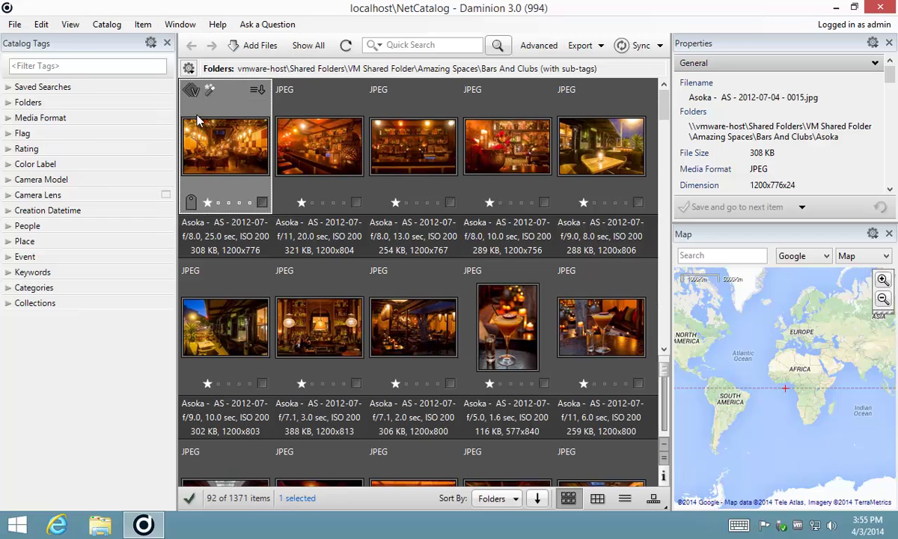
left_click(180, 24)
left_click(192, 152)
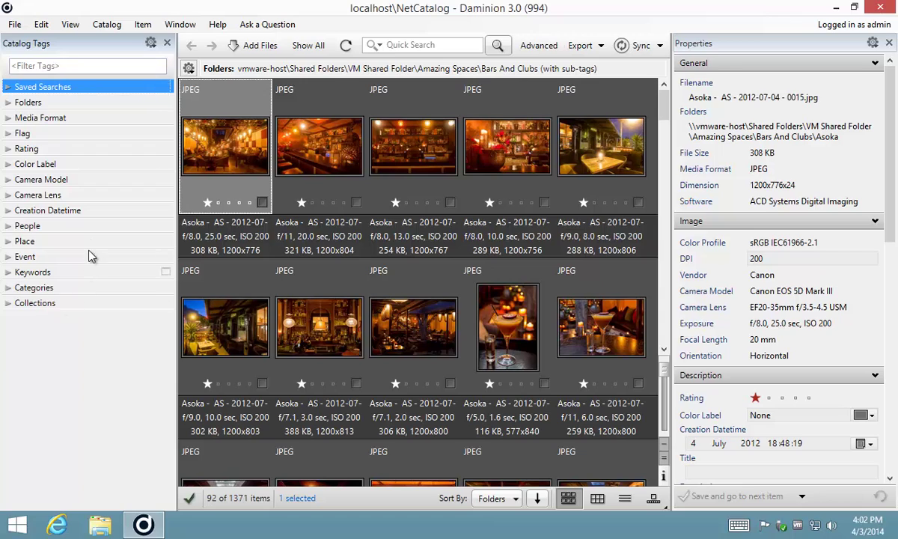
- Open the Display Tags menu from the Catalog Tags gear icon
left_click(150, 45)
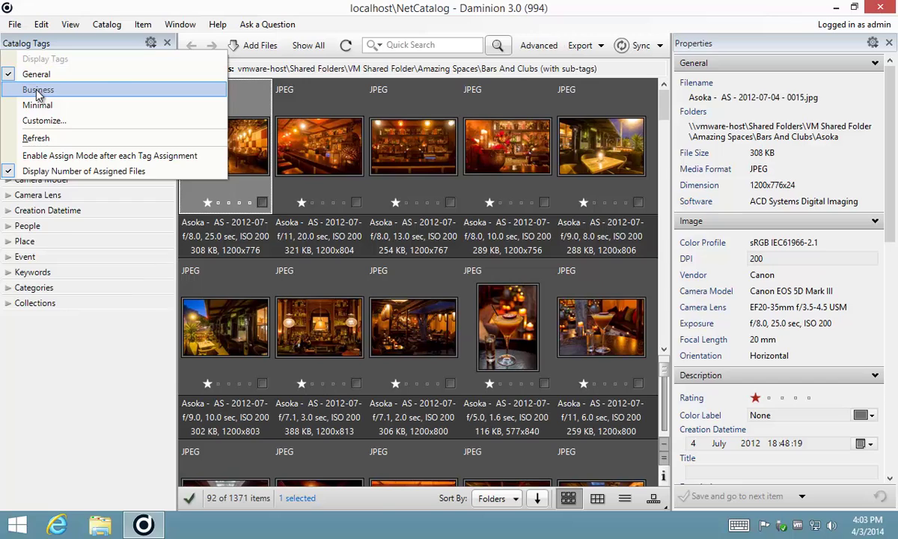
- Switch the Catalog Tags panel to the Business tag set, then to Minimal
left_click(38, 91)
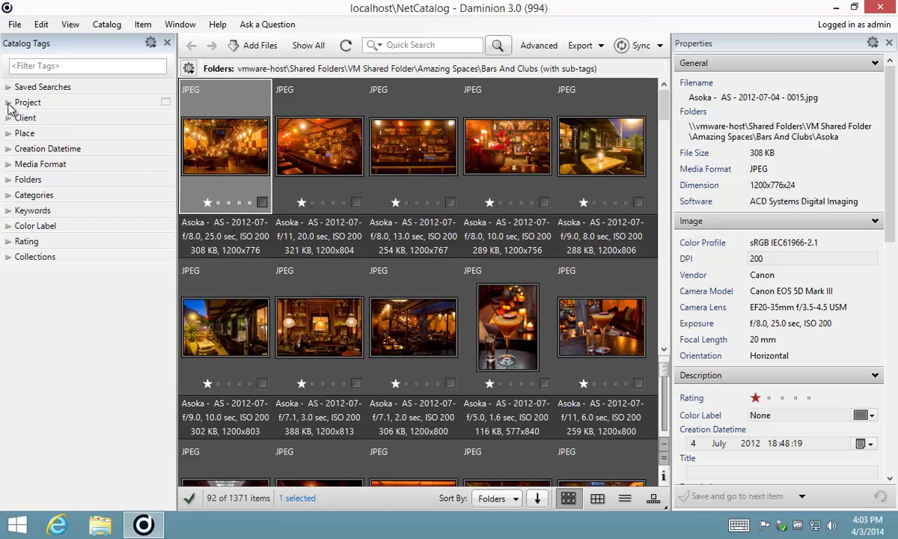
left_click(151, 42)
left_click(38, 105)
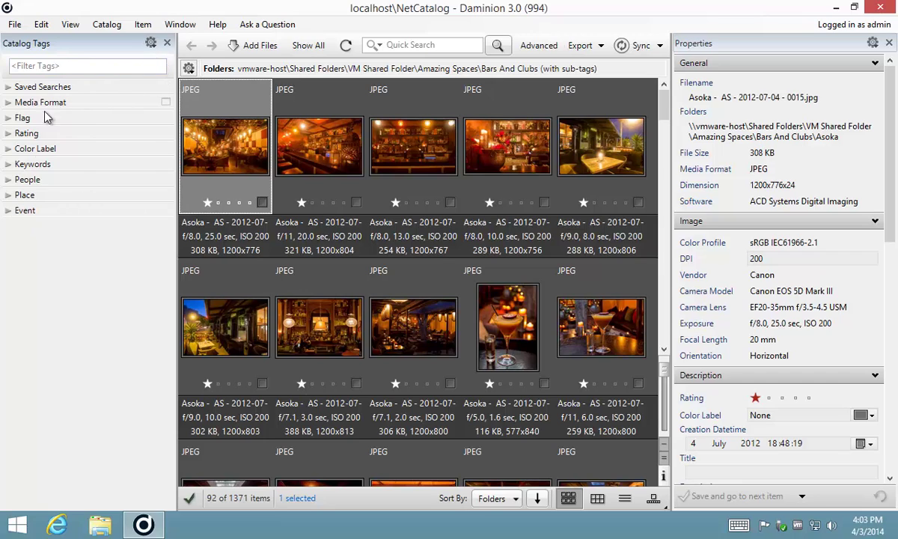
left_click(150, 47)
- Save an 'All Groups' tag set with every tag group selected
left_click(95, 122)
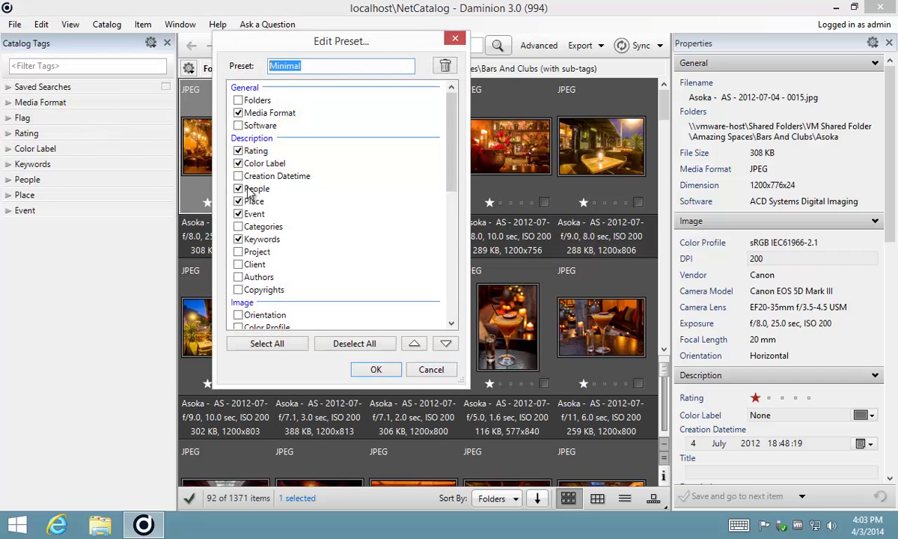
type("All Groups")
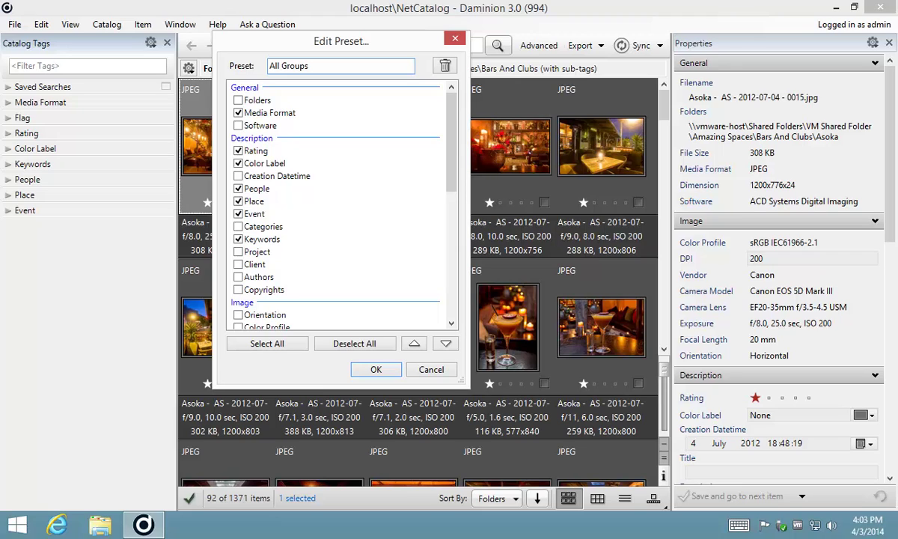
left_click(267, 347)
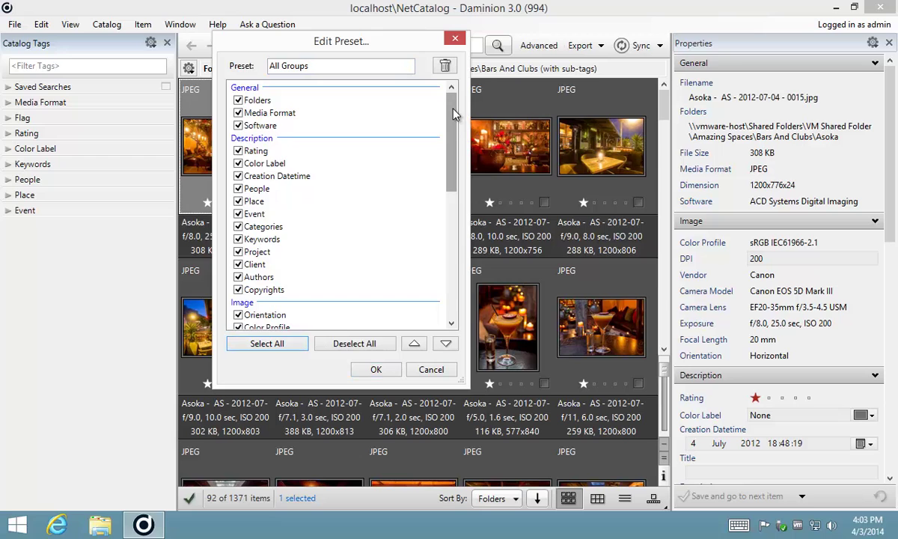
left_click_drag(453, 112, 443, 249)
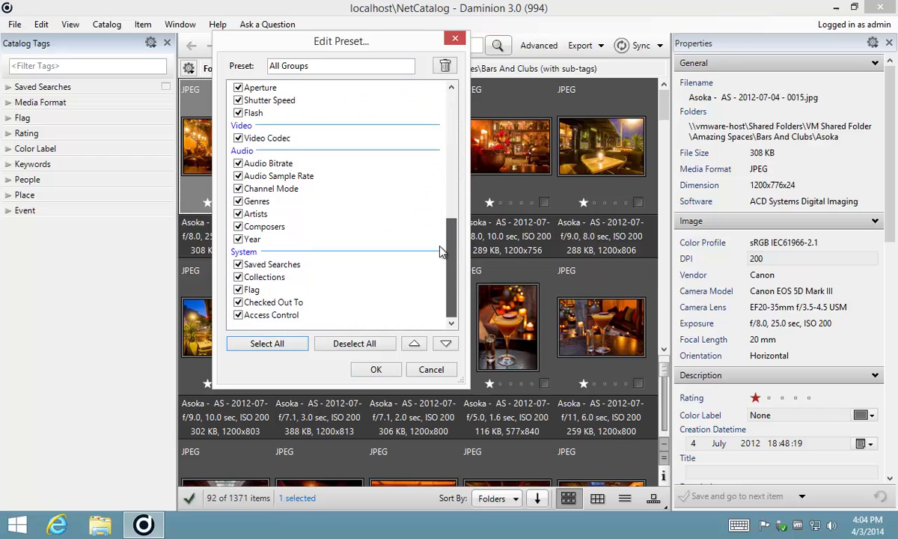
left_click(373, 370)
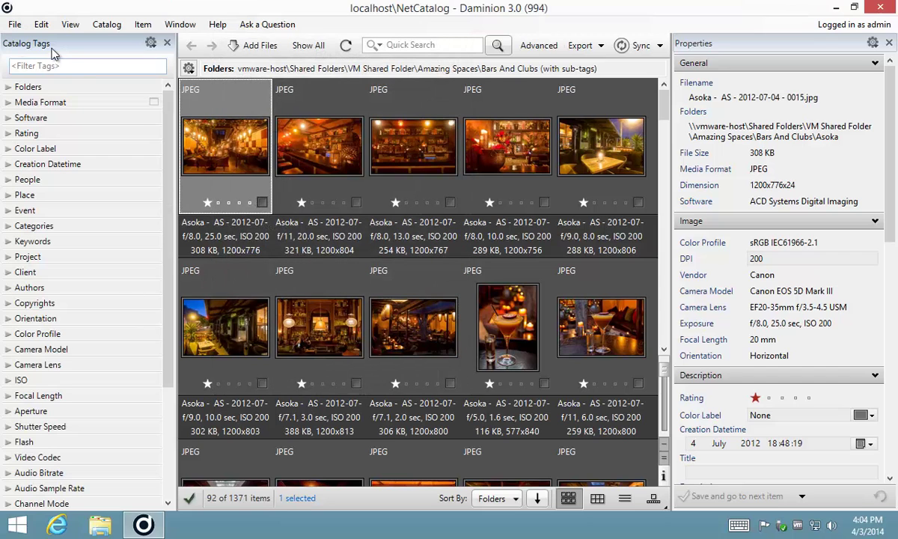
left_click_drag(166, 105, 156, 234)
left_click_drag(165, 202, 170, 88)
left_click(152, 45)
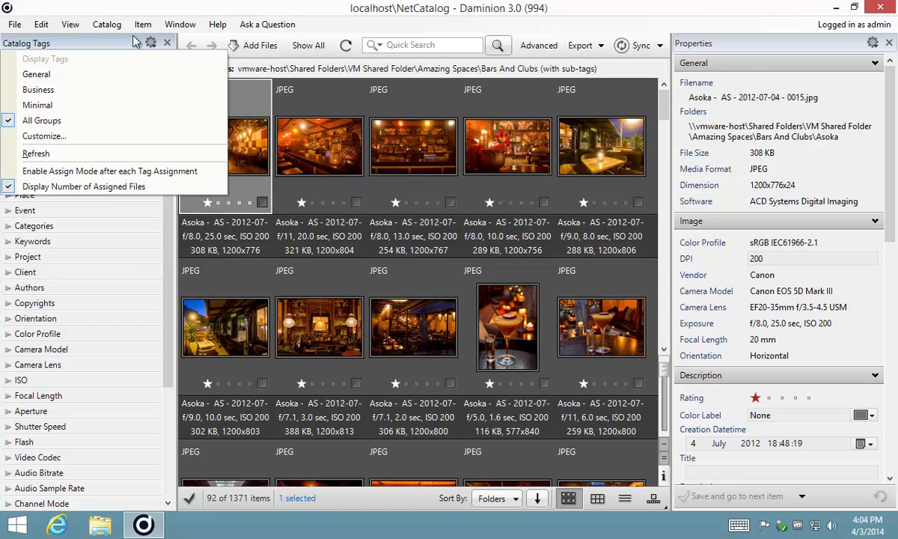
left_click(110, 47)
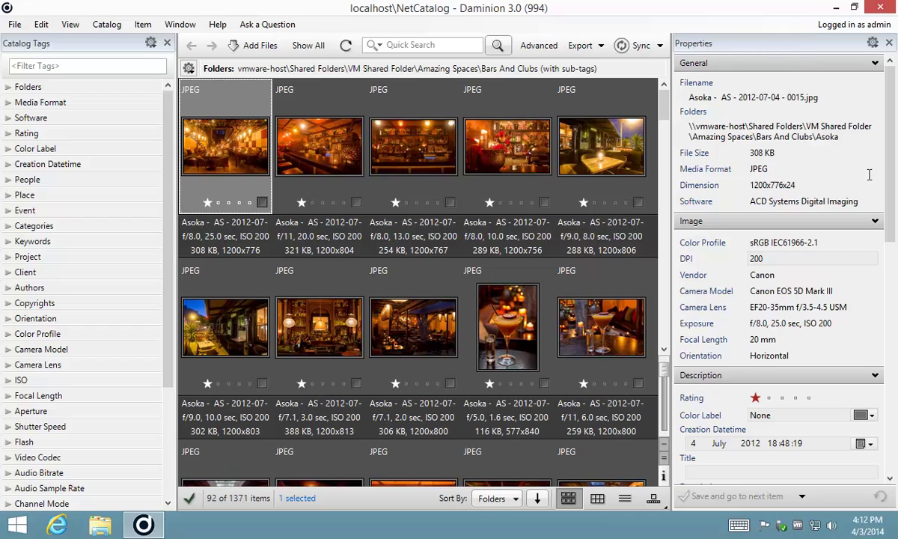
- Select photos two through five, ending on Asoka - AS - 2012-07-04 - 0011.jpg, and scroll its properties
left_click(295, 133)
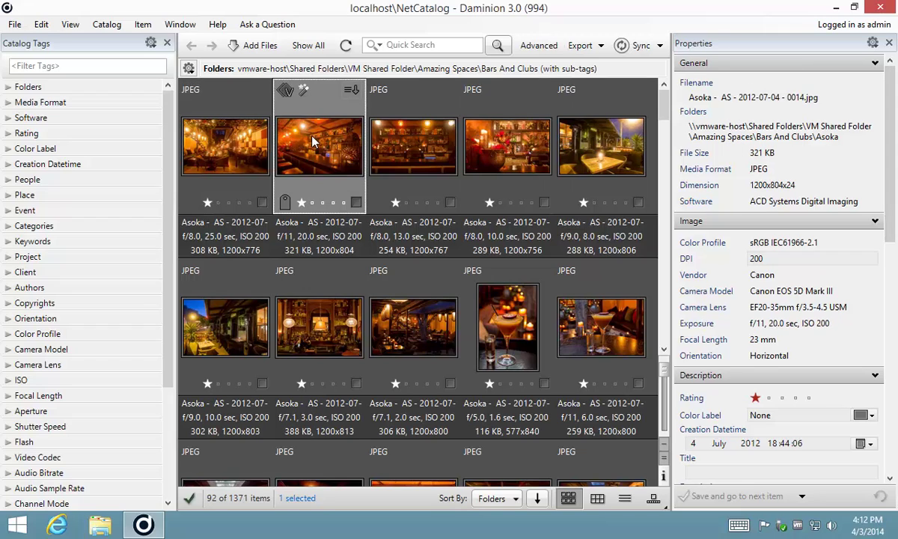
left_click(421, 147)
left_click(497, 143)
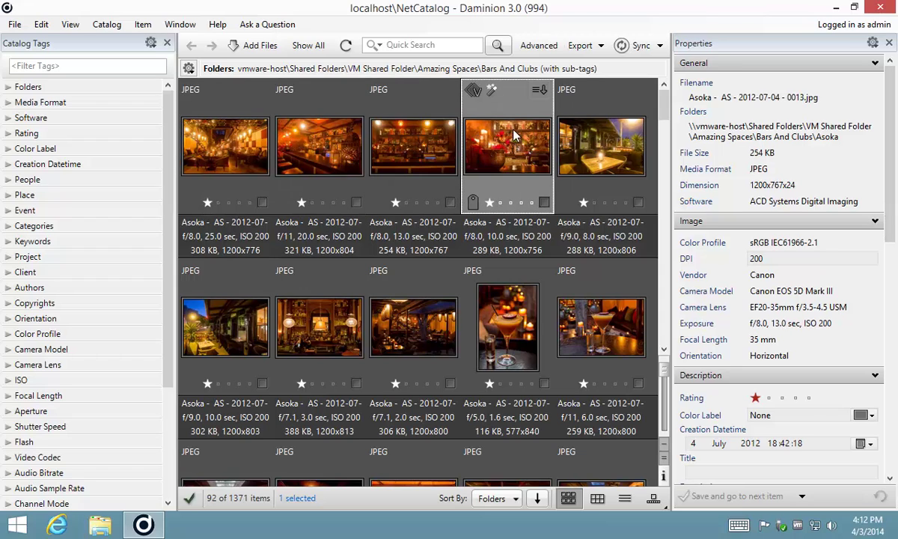
left_click(580, 148)
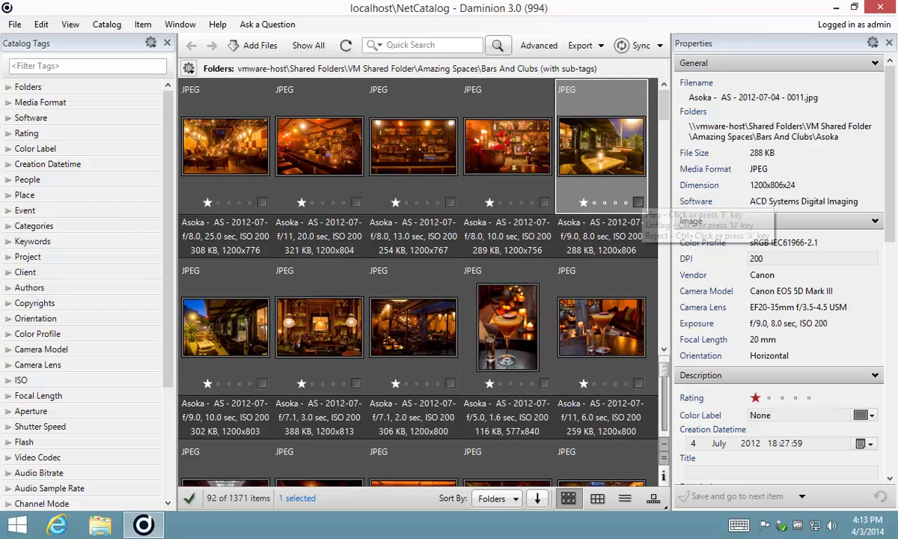
left_click_drag(891, 90, 896, 185)
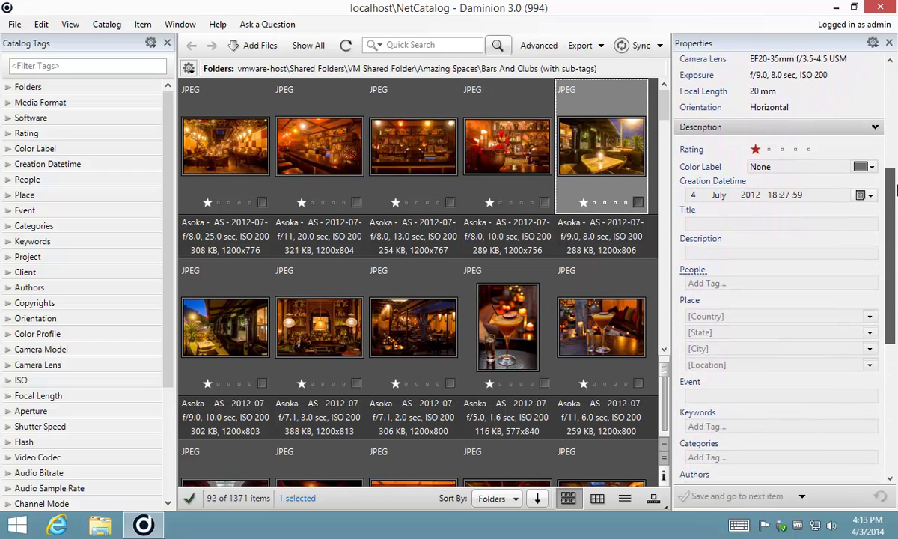
left_click_drag(896, 192, 884, 82)
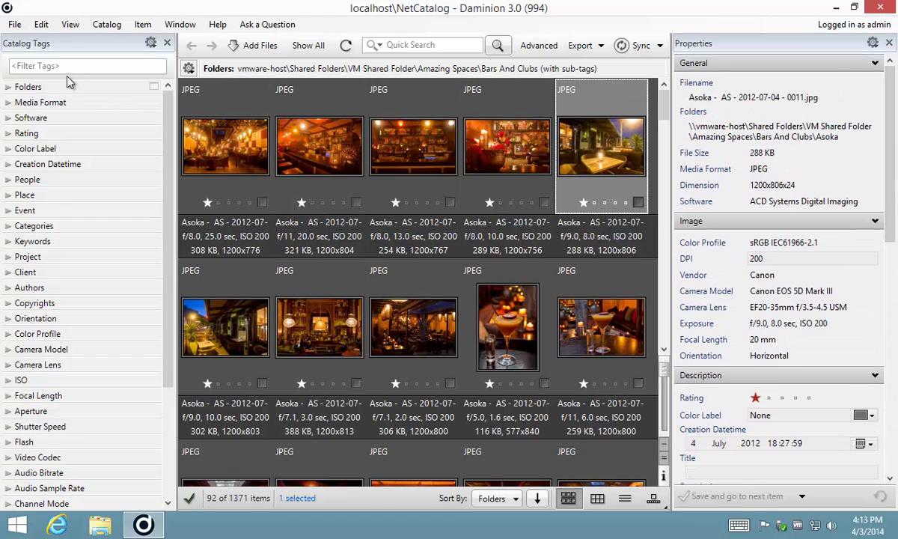
left_click(873, 42)
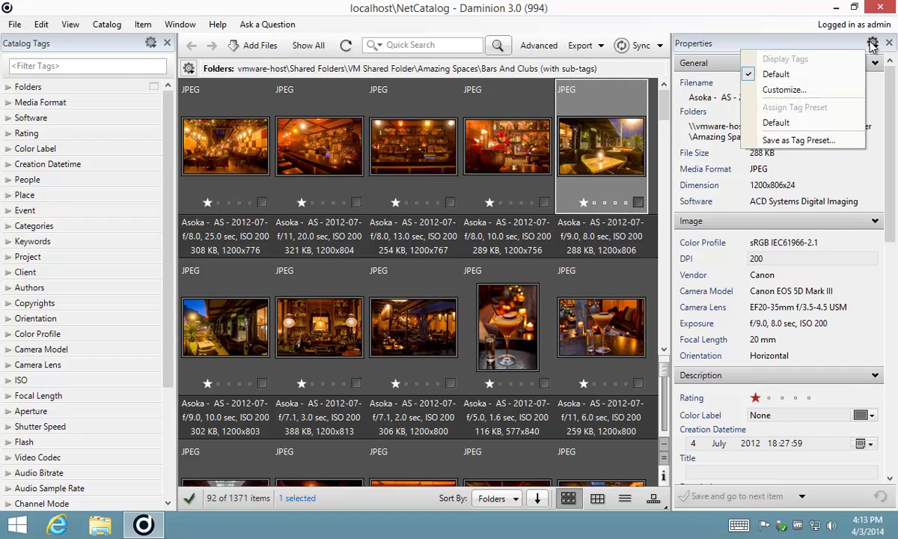
left_click(779, 92)
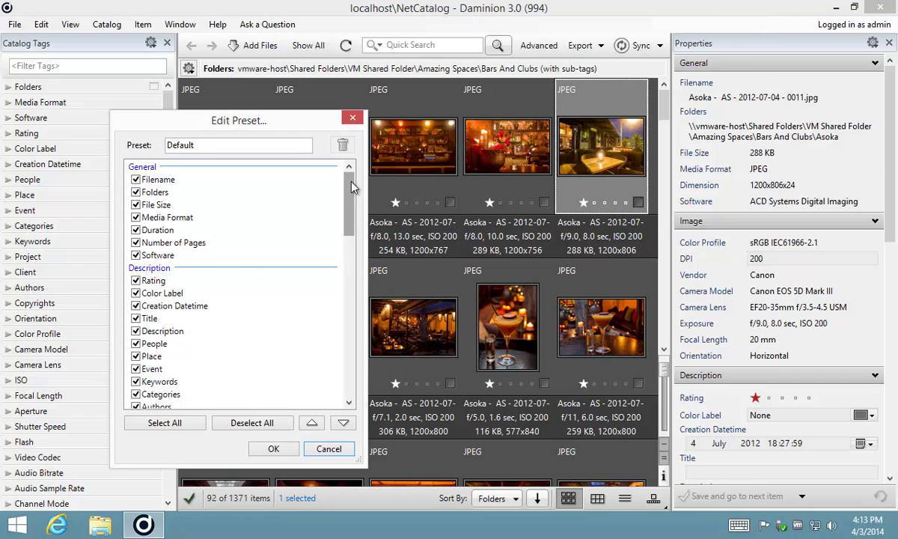
left_click_drag(344, 218, 352, 182)
left_click(327, 449)
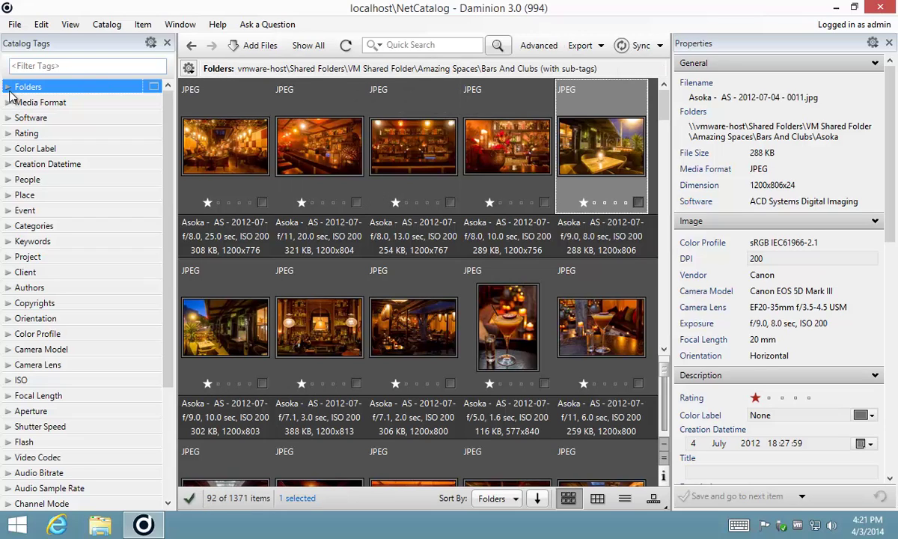
- Expand the Folders tree and show all 1371 catalog items
left_click(8, 88)
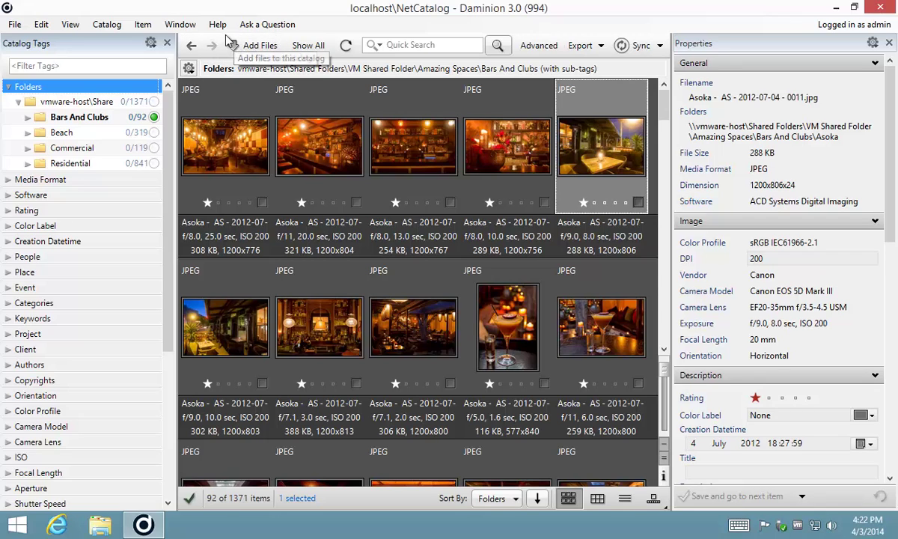
left_click(305, 47)
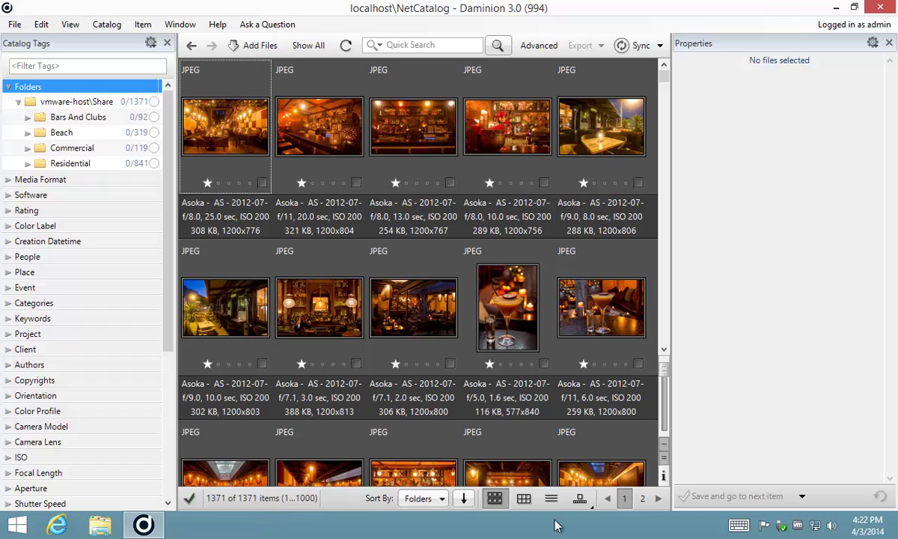
- Move to the second page of items and open the Sort By list
left_click(643, 500)
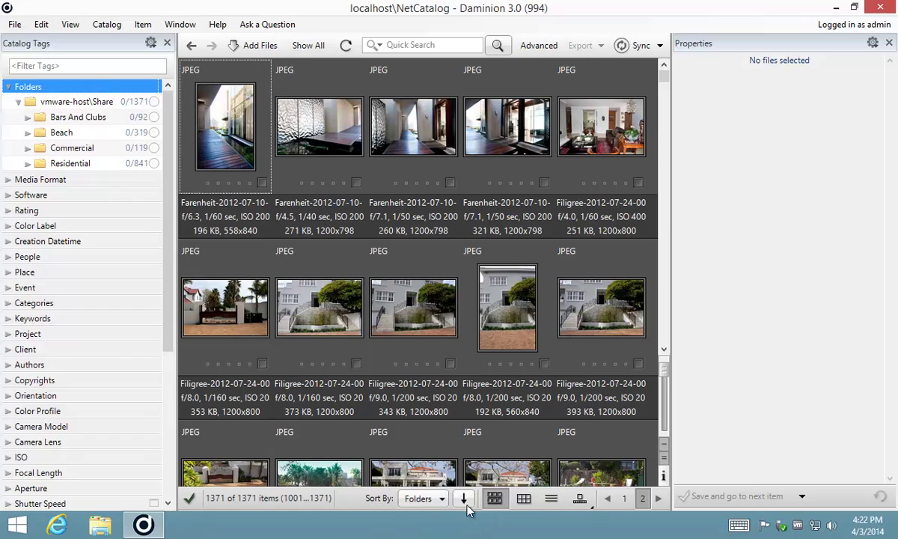
left_click(442, 498)
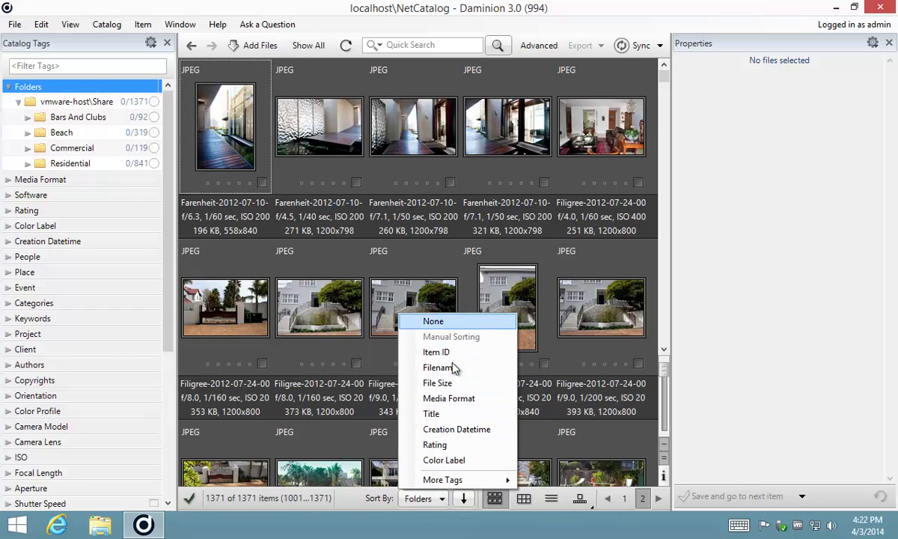
- Sort items by Creation Datetime, then browse the More Tags sort options without changing them
left_click(450, 431)
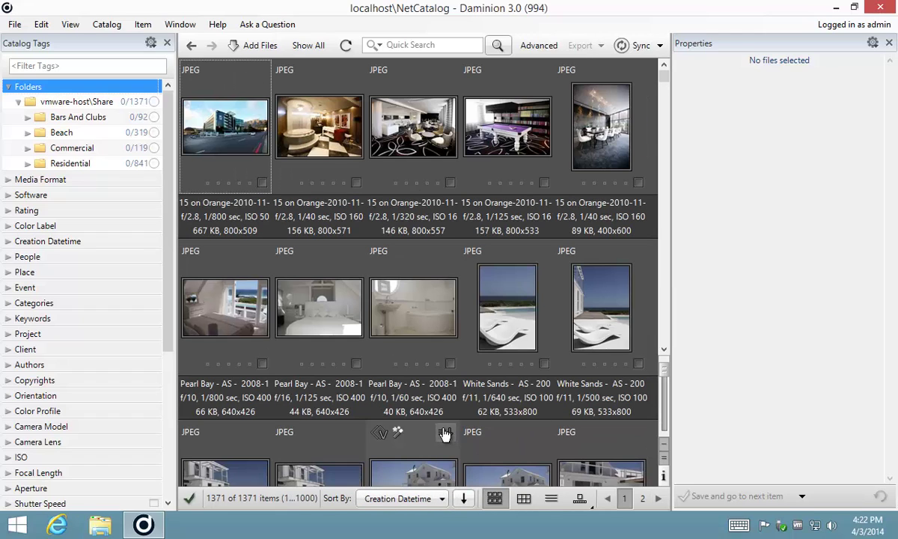
left_click(441, 499)
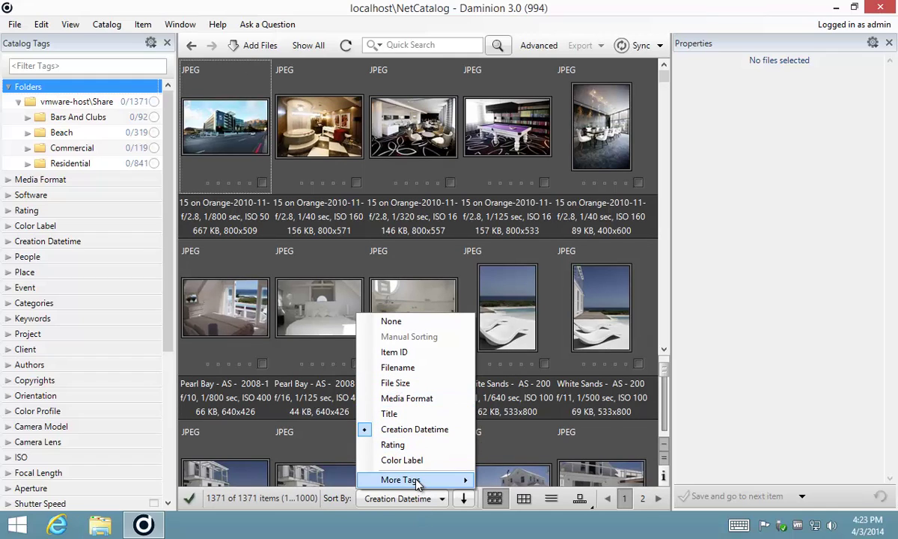
mouse_move(417, 483)
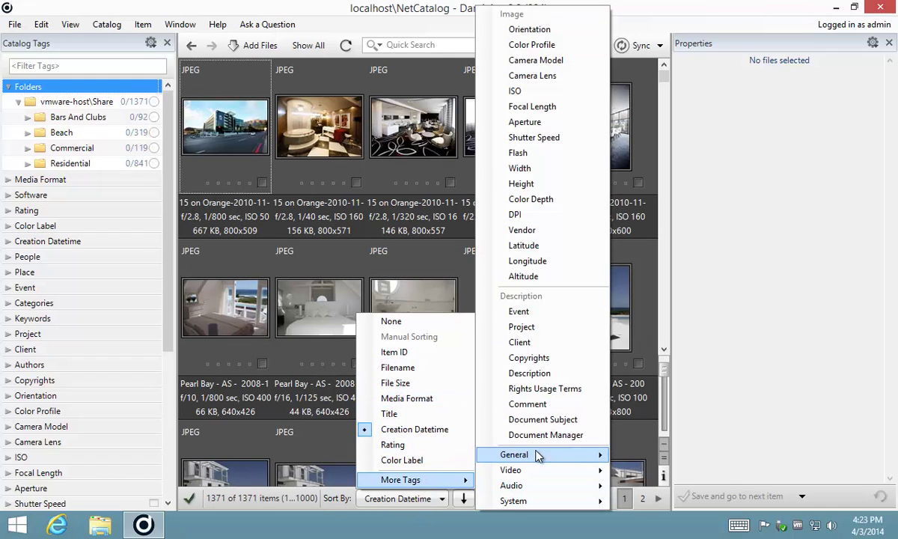
mouse_move(537, 509)
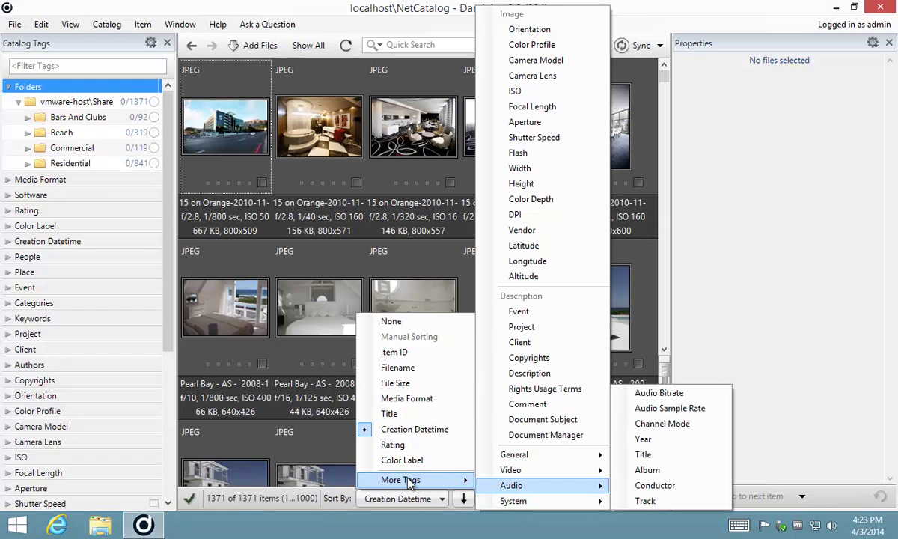
left_click(314, 473)
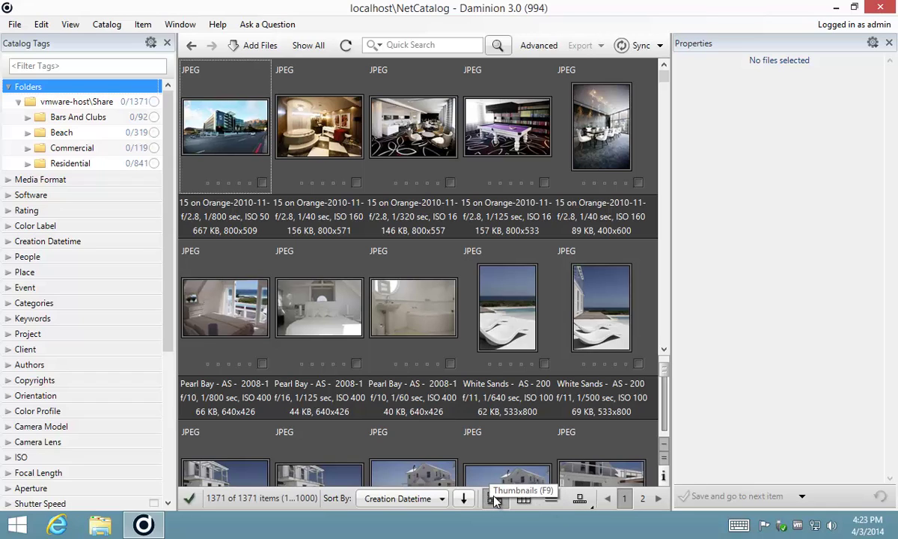
mouse_move(395, 69)
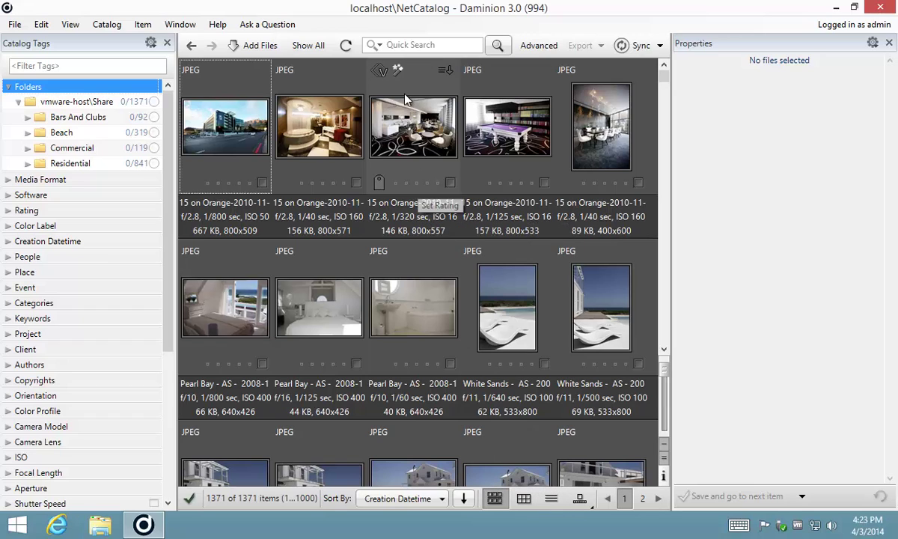
left_click(524, 498)
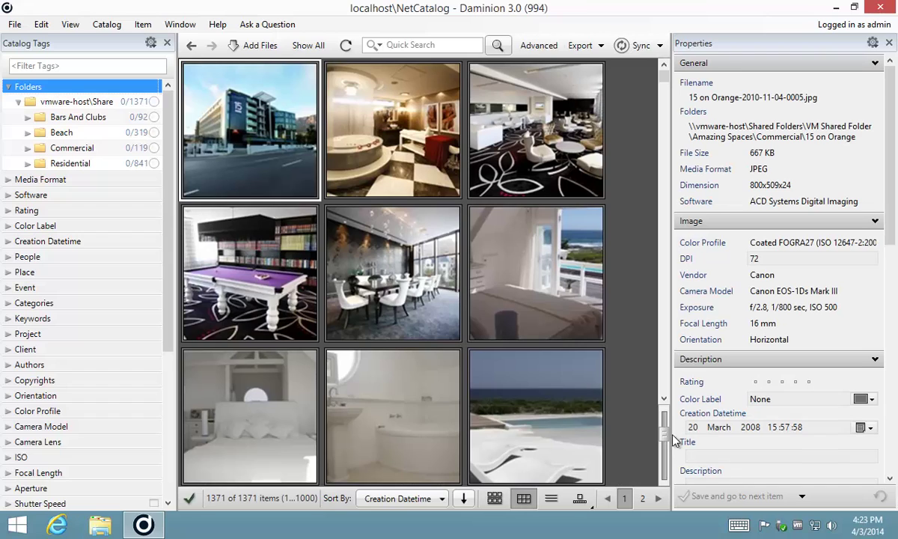
scroll(666, 424, "down", 5)
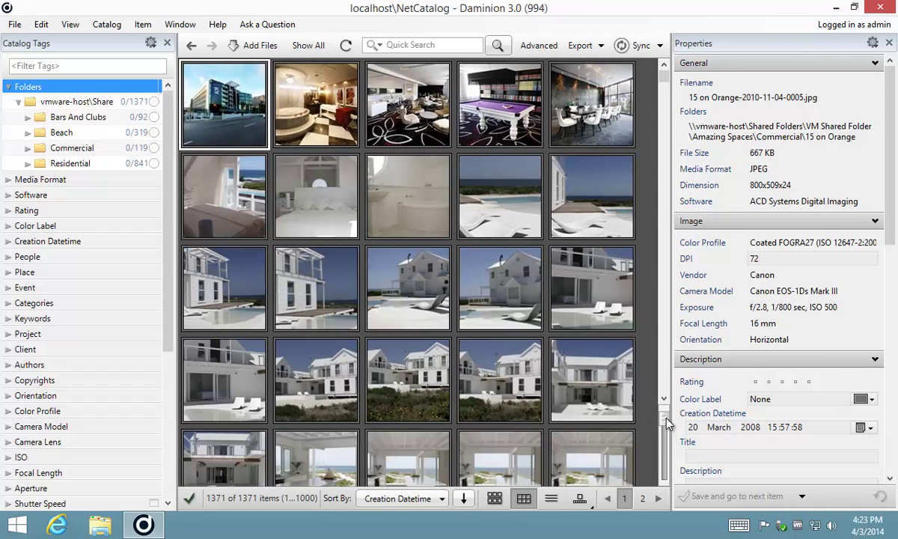
scroll(316, 286, "down", 3)
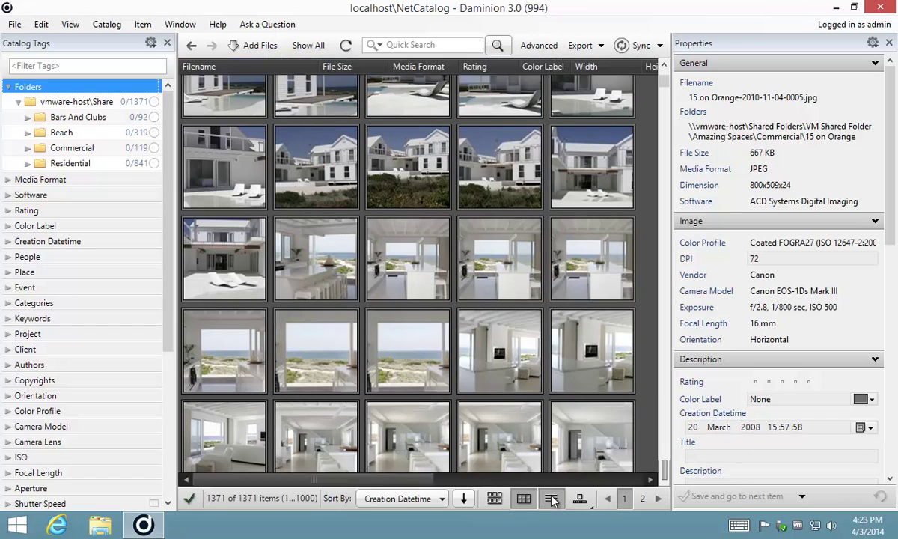
left_click(551, 499)
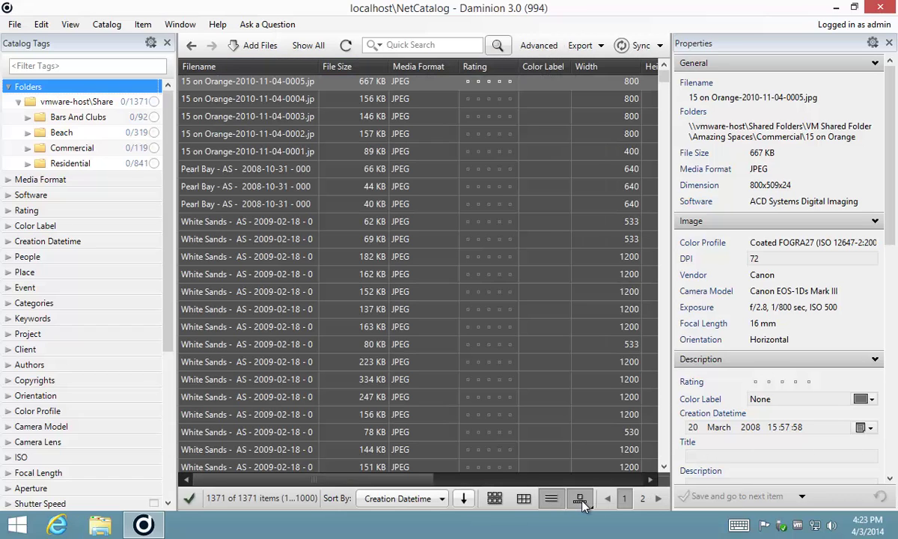
left_click(581, 500)
left_click(584, 503)
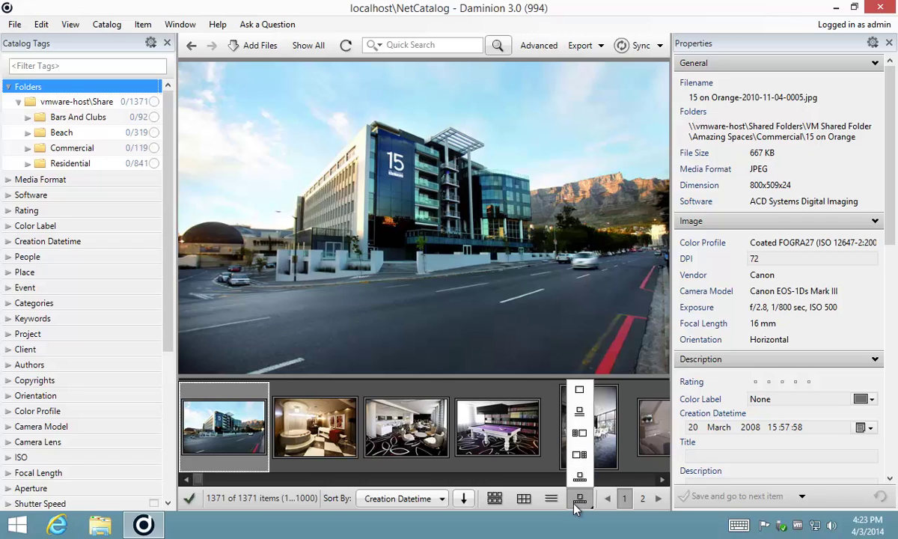
left_click(494, 500)
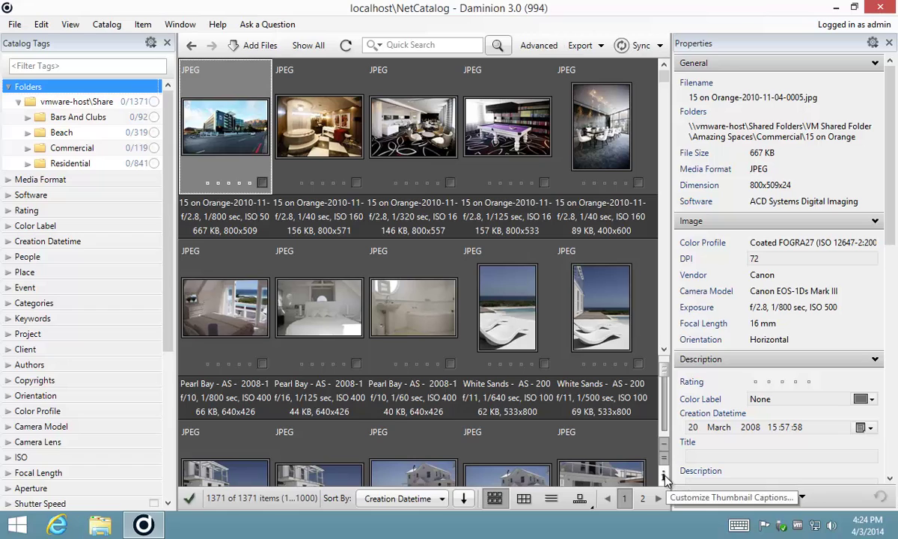
- In thumbnail caption settings, keep Media Format above and select the Exposure and Dimension lines
left_click(665, 478)
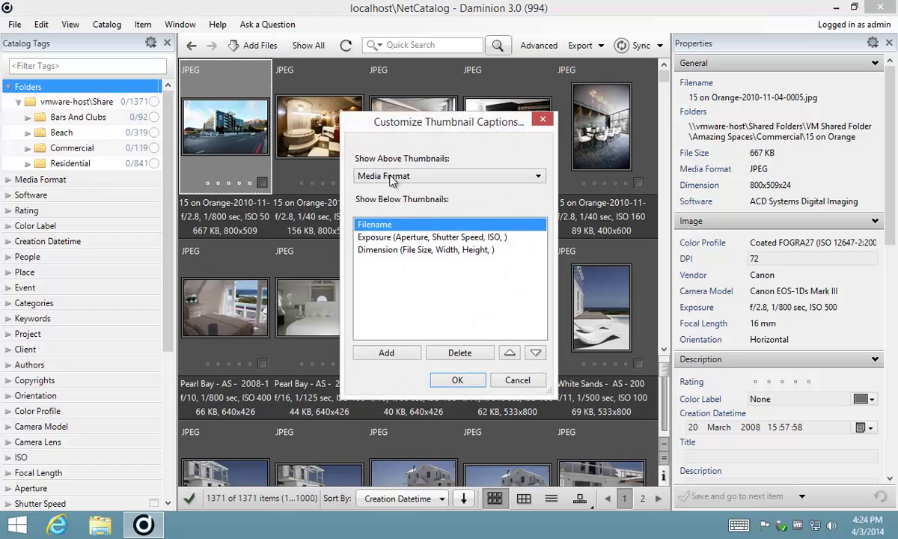
left_click(454, 180)
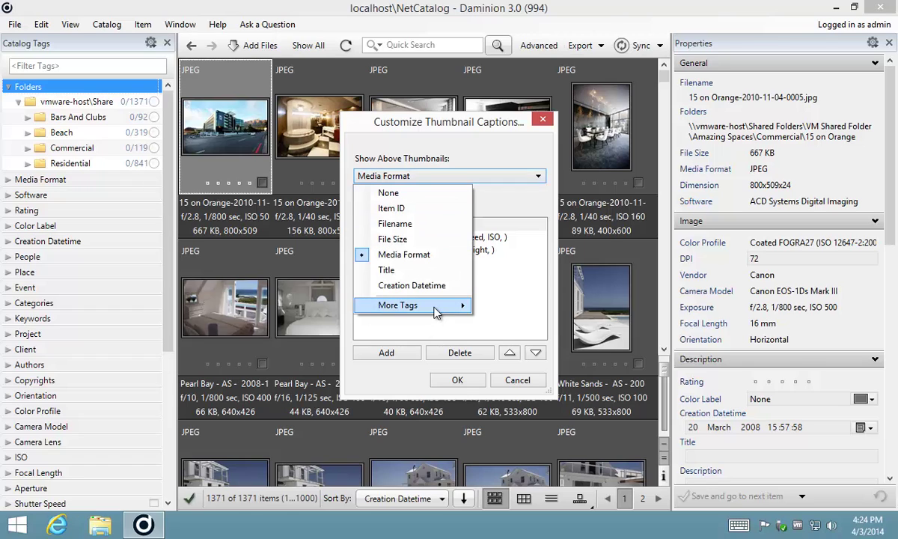
left_click(399, 175)
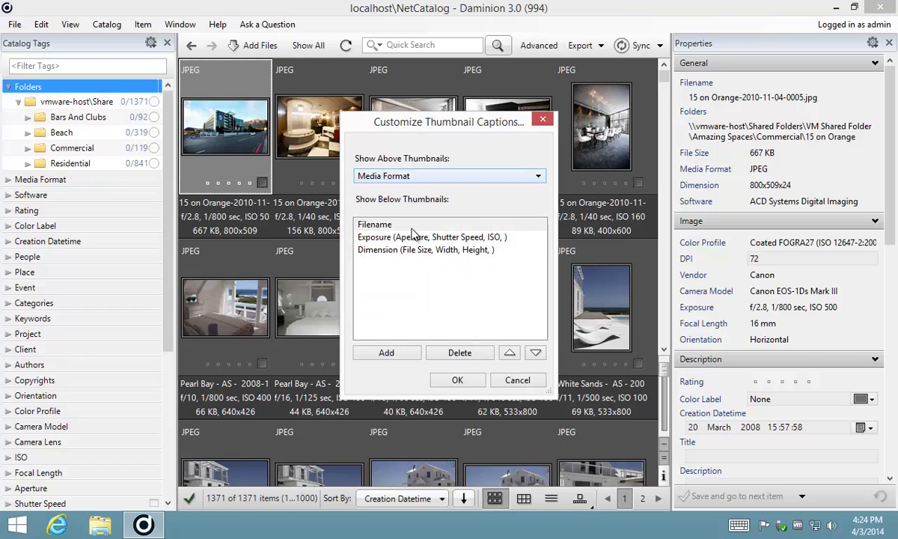
left_click(368, 237)
left_click(366, 249)
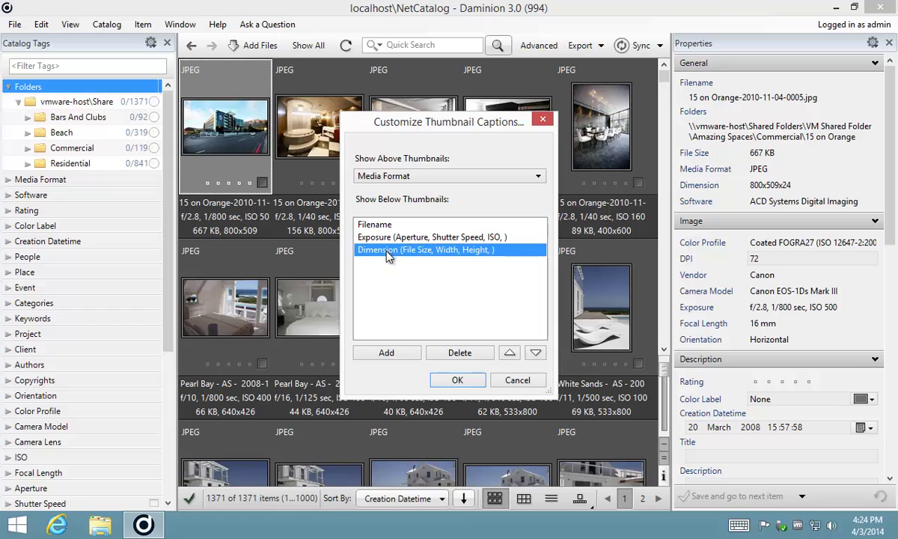
- Add Keywords and Rating as captions below thumbnails and apply
left_click(384, 352)
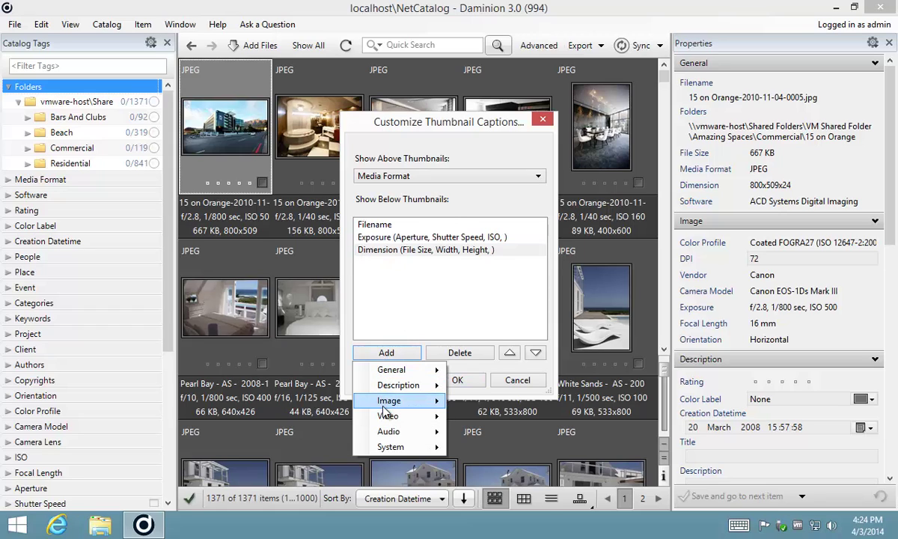
mouse_move(432, 389)
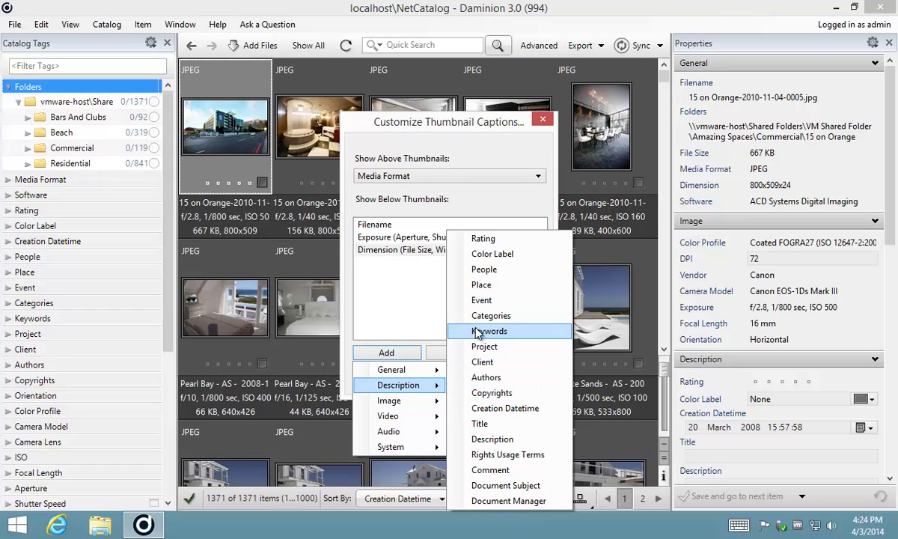
left_click(477, 331)
left_click(404, 353)
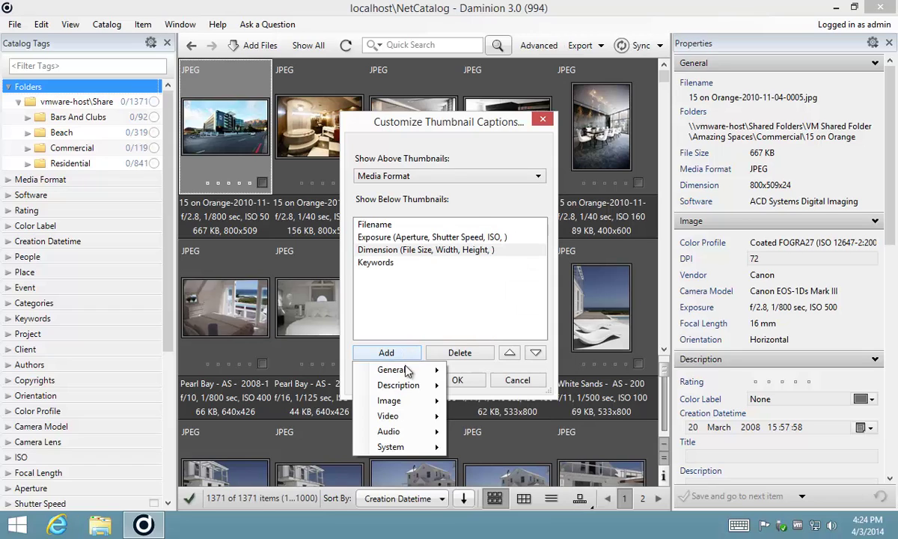
mouse_move(405, 372)
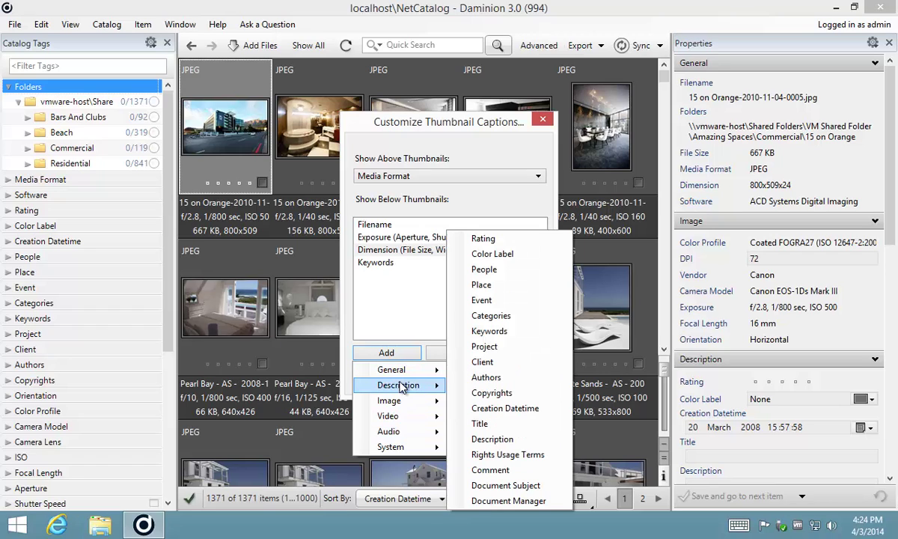
left_click(481, 239)
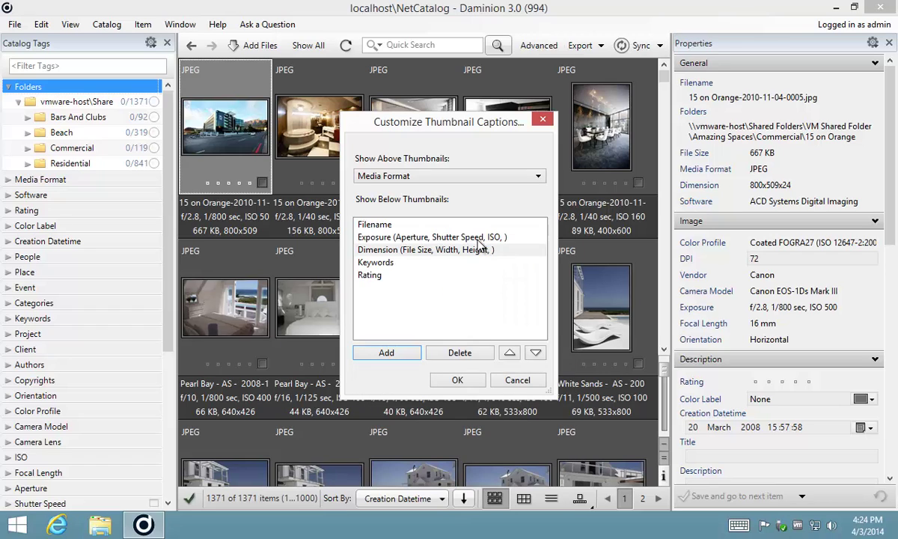
left_click(458, 380)
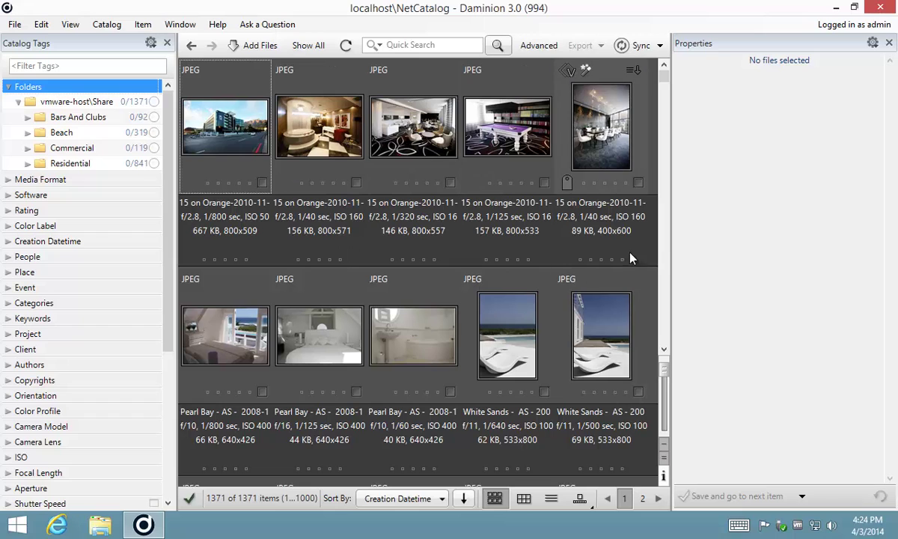
left_click_drag(663, 76, 664, 79)
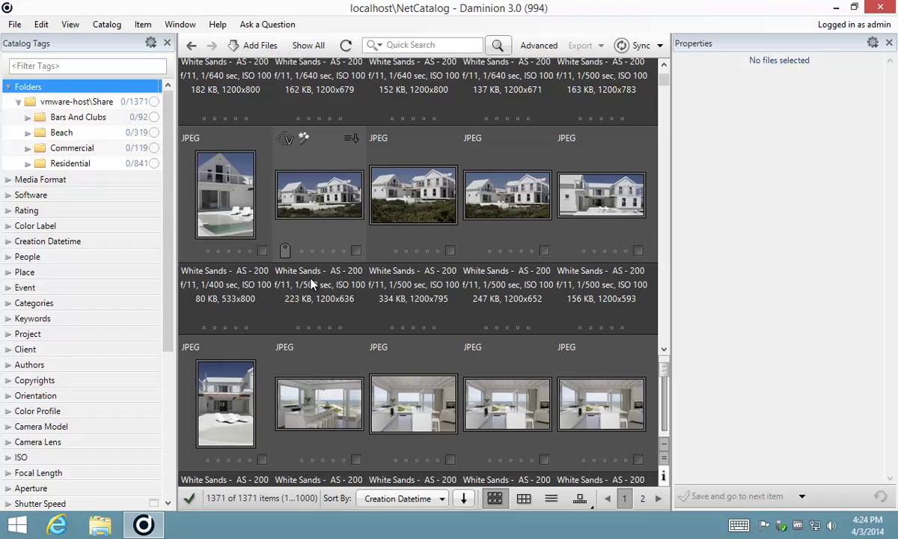
- Quick-search for 'white sands', fixing the typo, and scroll the 96 results
left_click(376, 45)
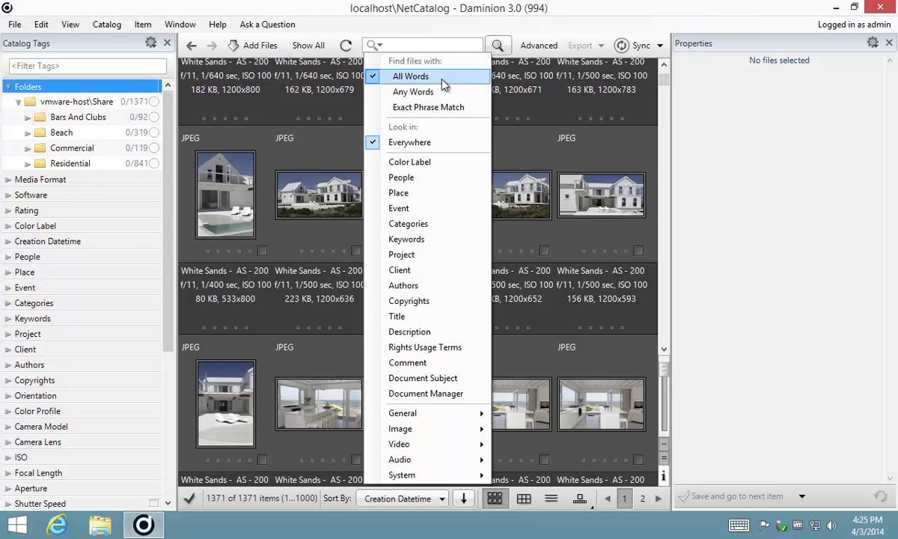
left_click(410, 44)
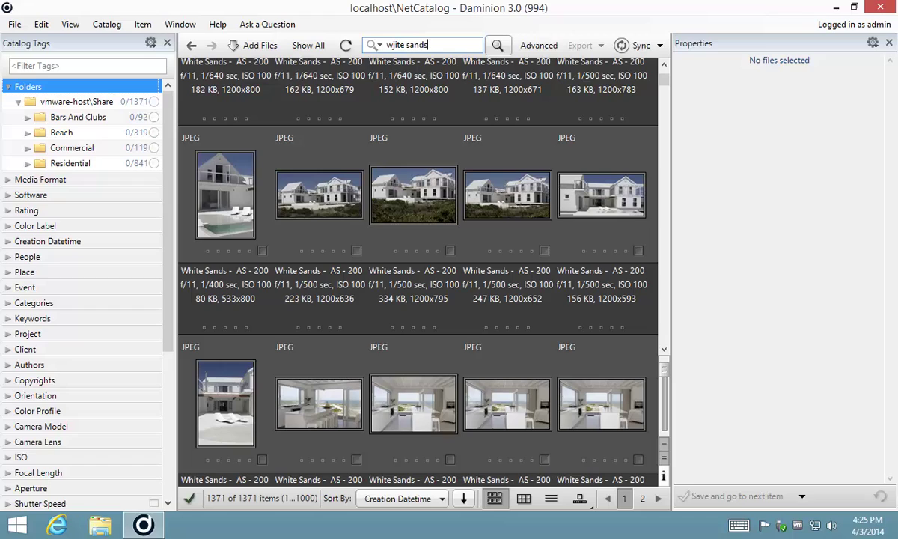
key("Return")
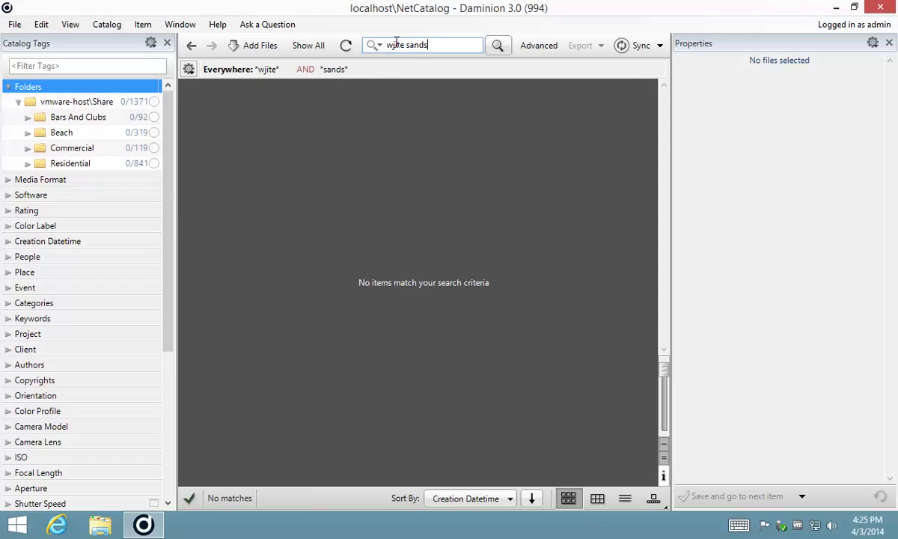
type("h")
key("Return")
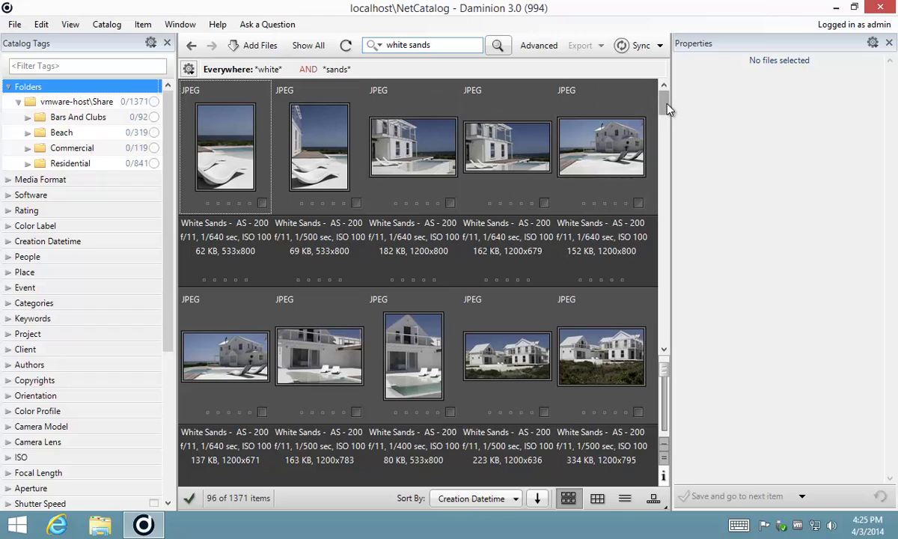
left_click_drag(668, 100, 668, 190)
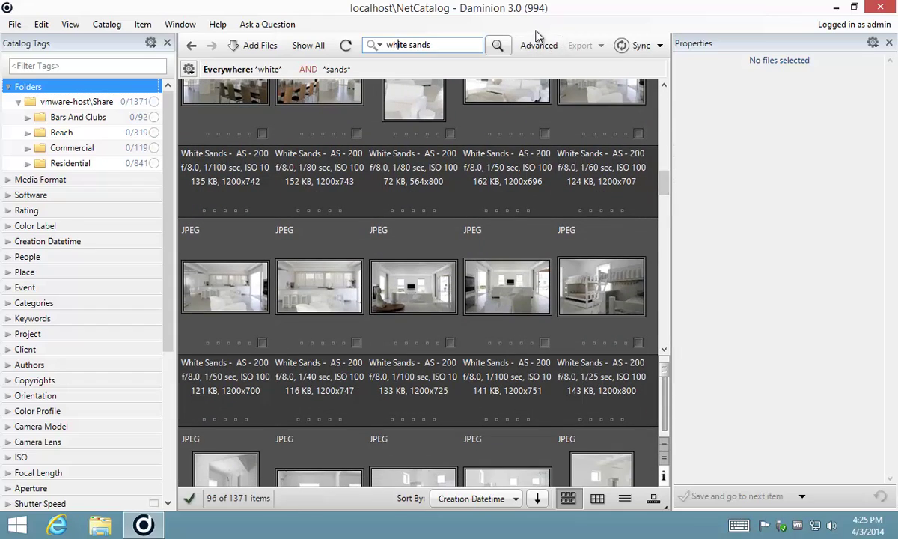
- Clear the search back to all 1371 images and select White Sands photo 0010.jpg, checking the Export menu
left_click(191, 48)
left_click(191, 48)
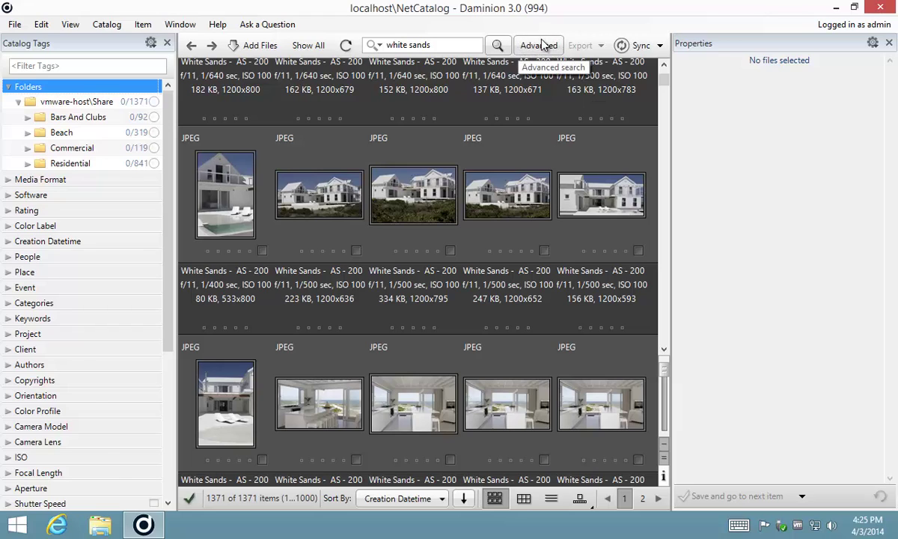
left_click(522, 199)
left_click(590, 45)
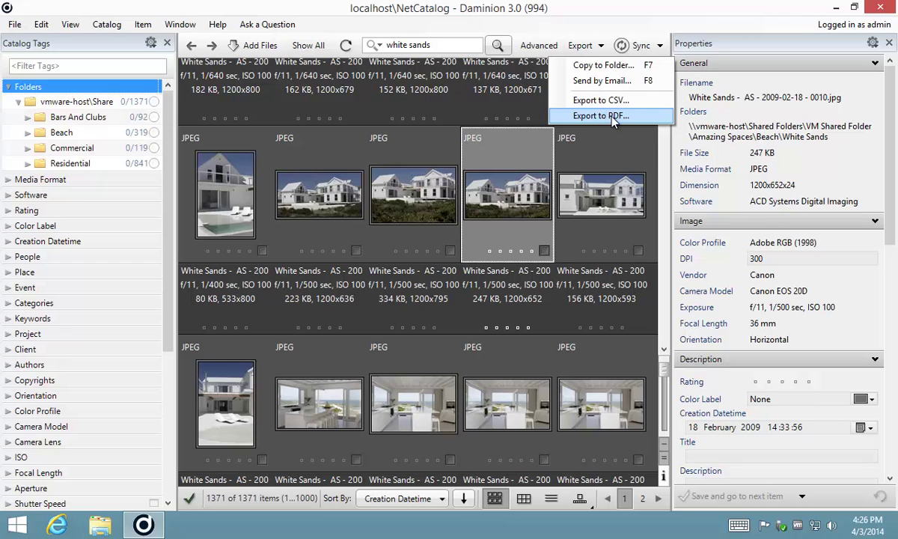
left_click(610, 16)
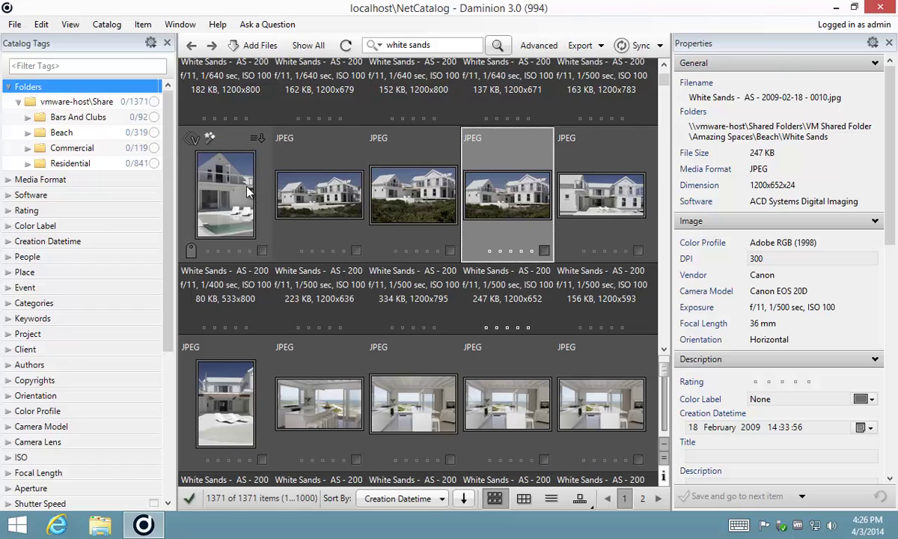
- Select the third White Sands photo, 0011.JPG, to show its details
left_click(230, 174)
left_click(337, 194)
left_click(413, 193)
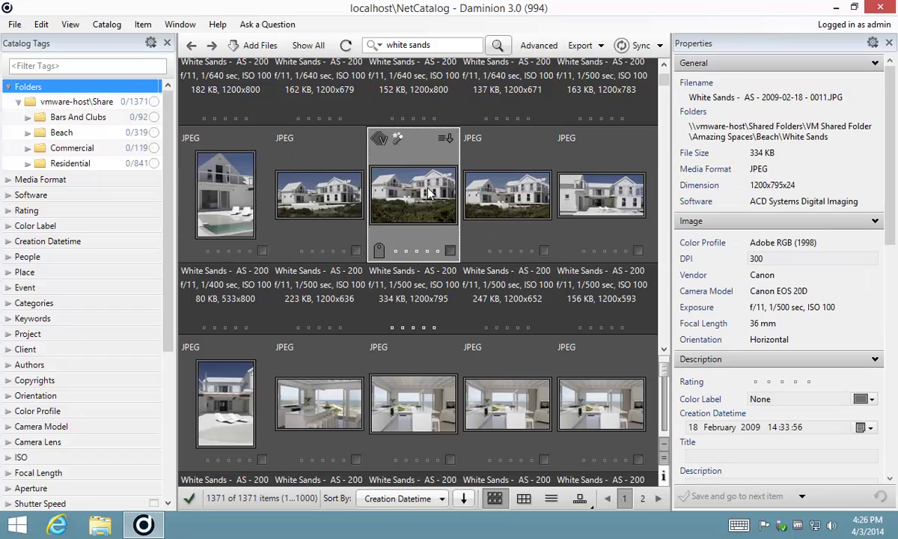
- Turn Auto-Syncing Tags with Metadata off and back on, then reopen the Sync options
left_click(632, 45)
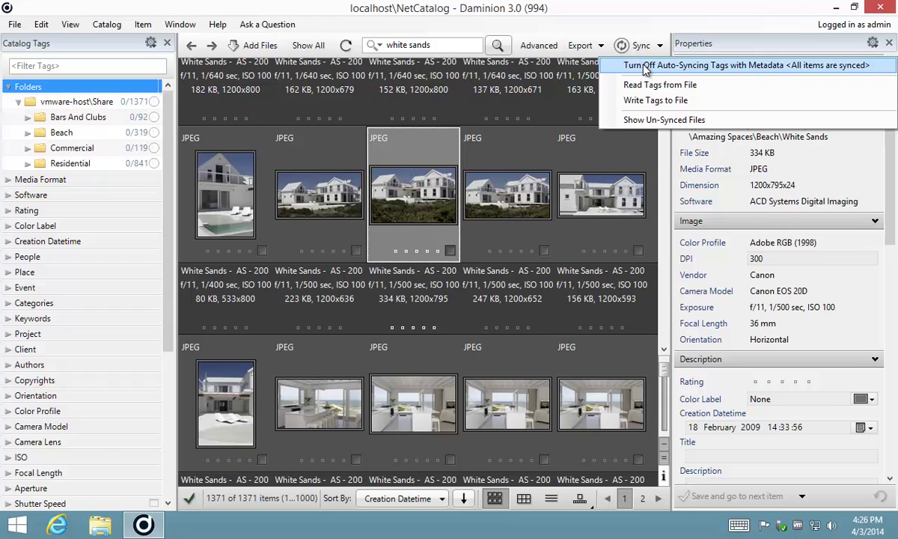
left_click(645, 67)
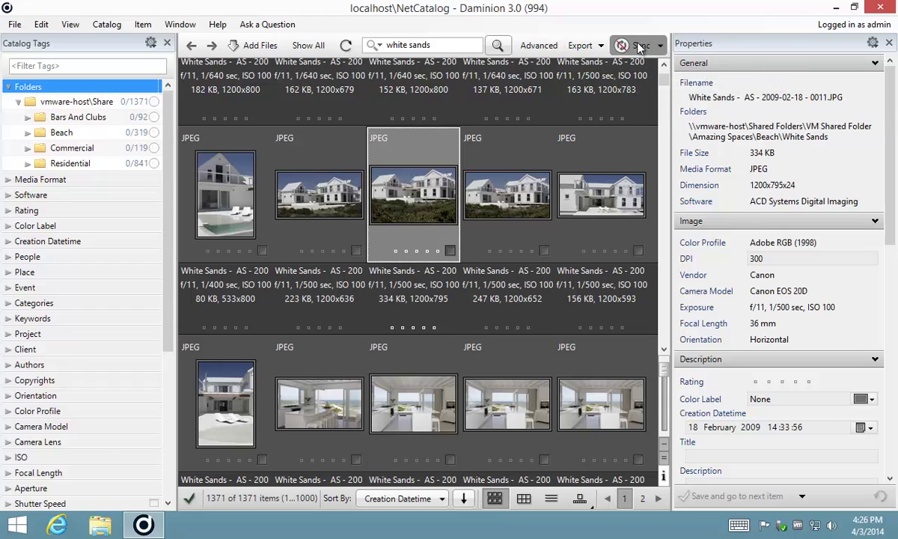
left_click(625, 47)
left_click(662, 66)
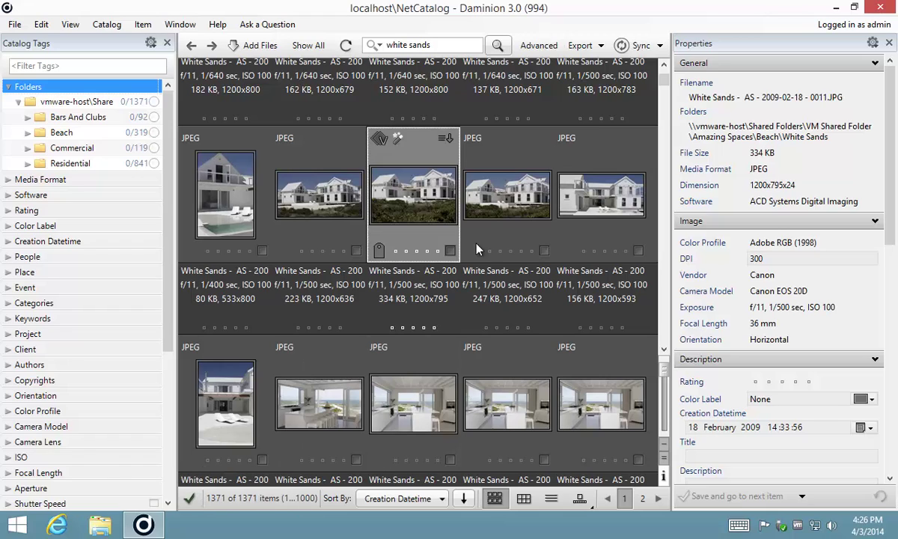
left_click(635, 46)
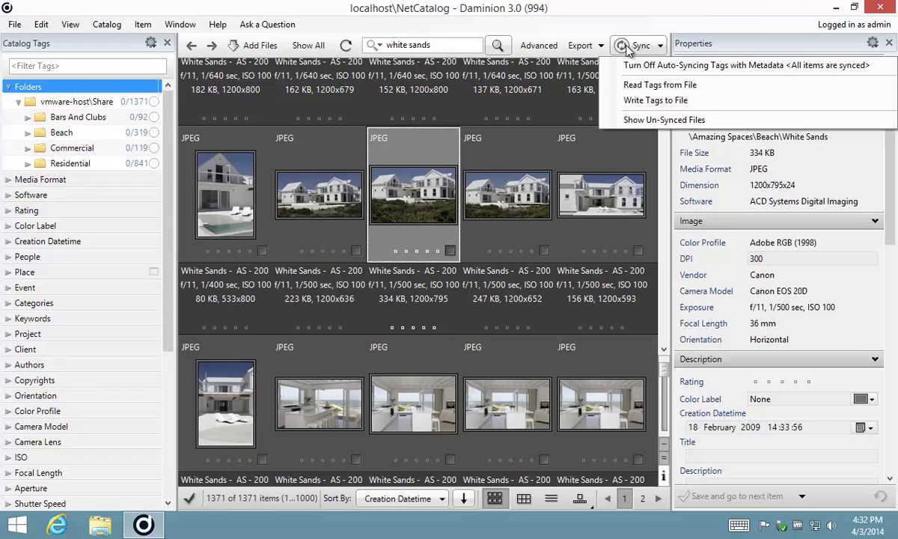
- Open the Recently Assigned Tags panel from the Window menu, float it aside, then close it
left_click(178, 26)
left_click(178, 25)
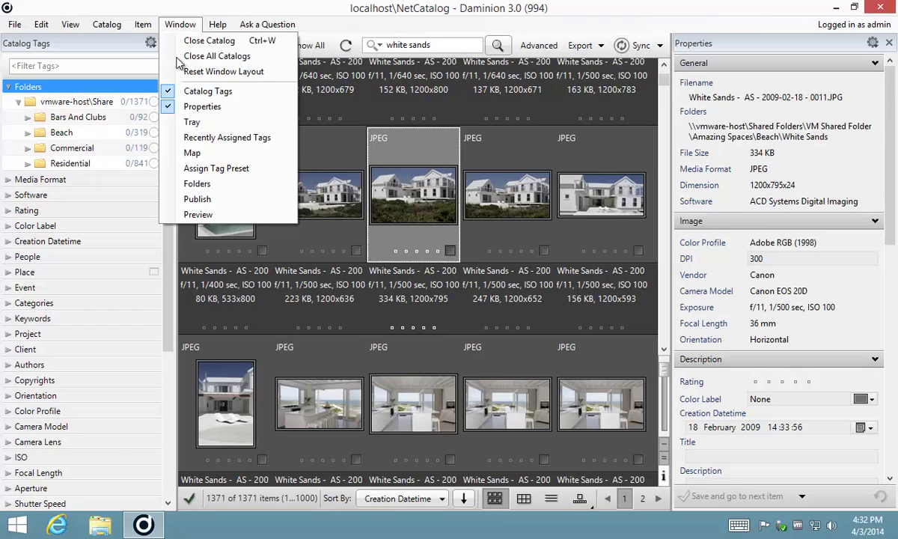
left_click(200, 142)
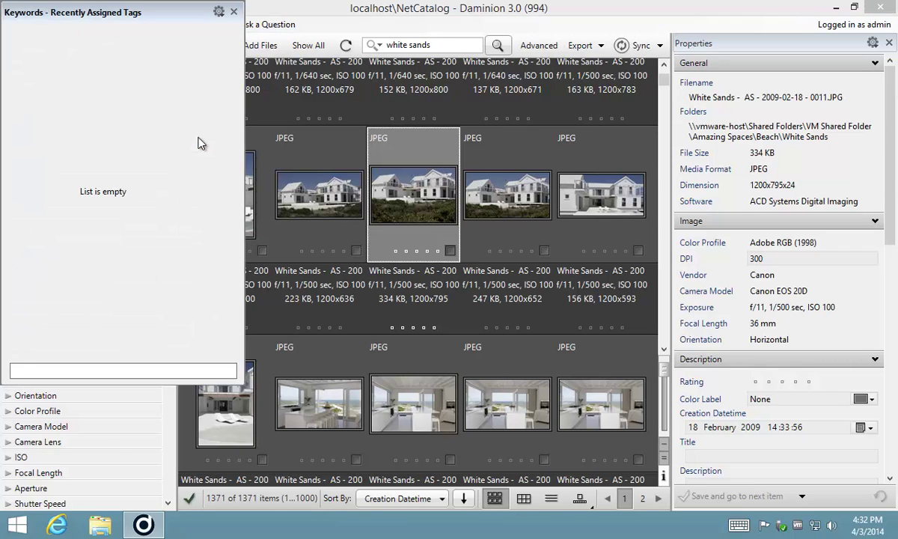
left_click_drag(97, 11, 603, 85)
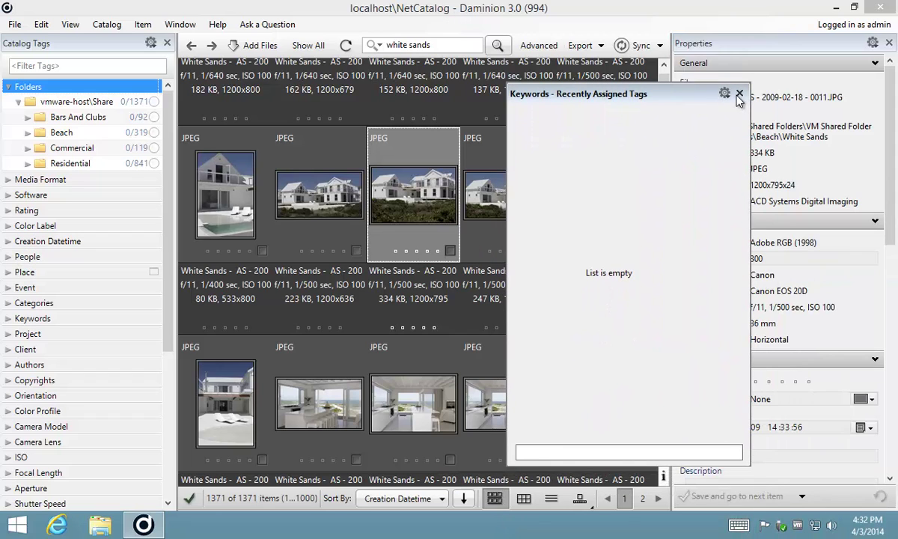
left_click(740, 95)
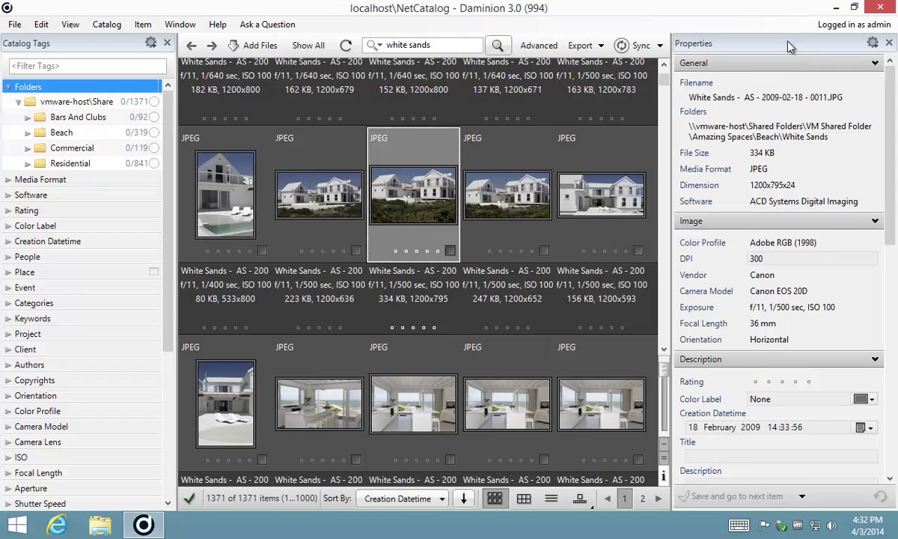
- Dock Properties with Catalog Tags, switch between their tabs, then return Properties to its own dock
left_click_drag(748, 44, 88, 272)
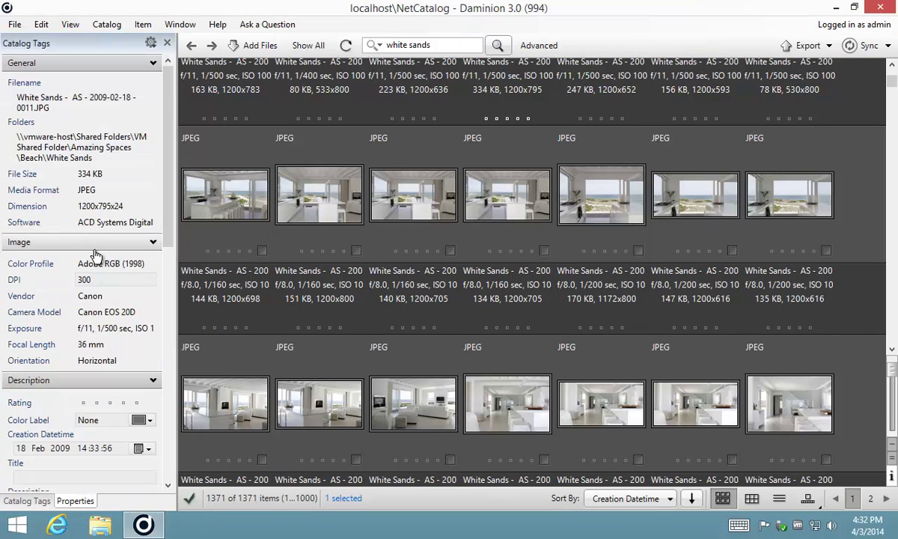
left_click(28, 501)
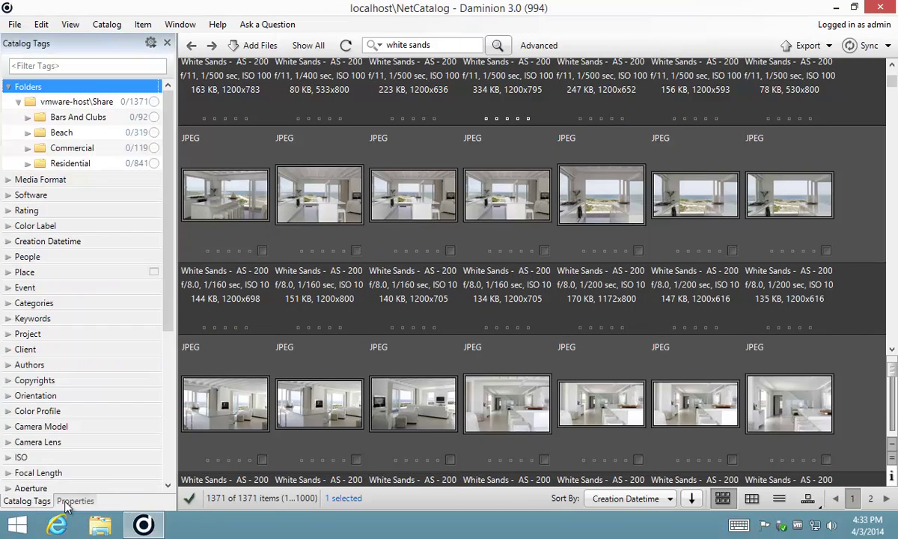
left_click(84, 501)
left_click(32, 502)
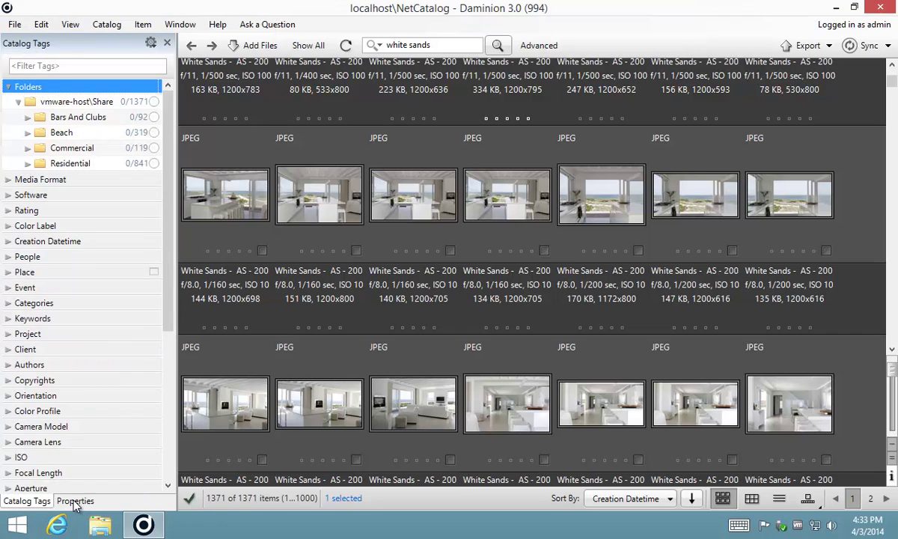
left_click_drag(75, 501, 871, 255)
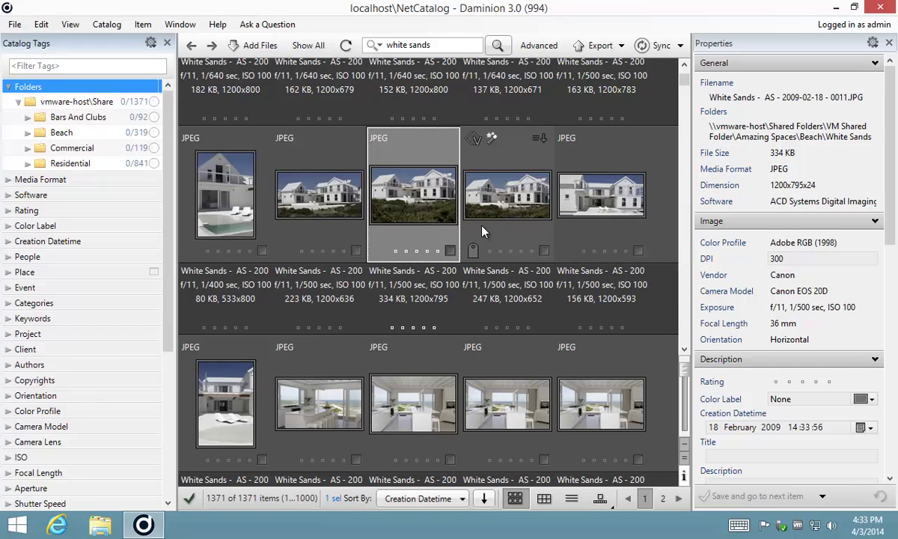